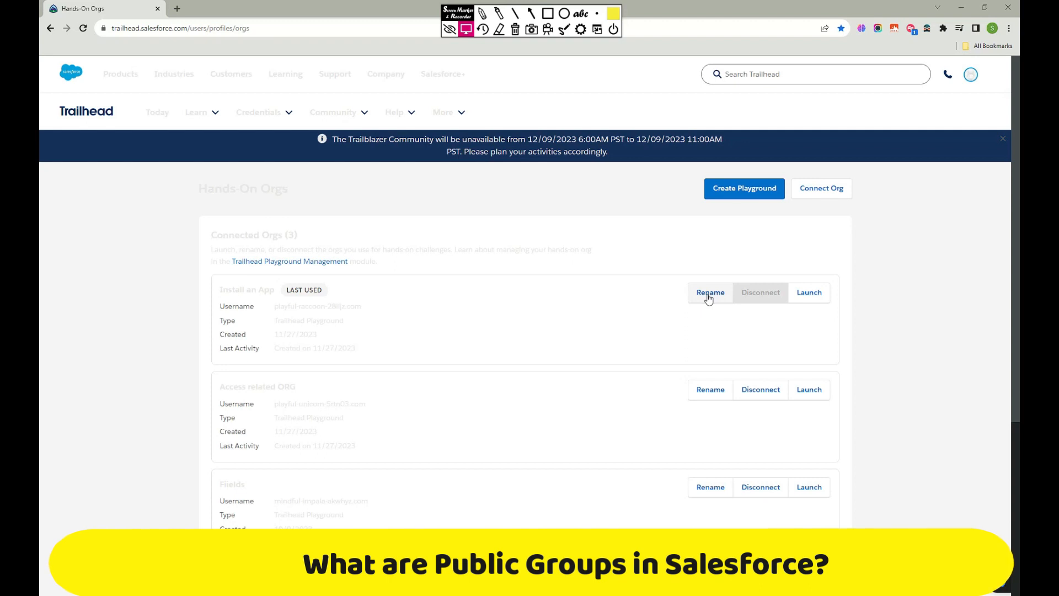
Step: Launch the "Install an App" playground org from the connected orgs list
{"action": "scroll", "coordinate": [425, 293], "scroll_direction": "down", "scroll_amount": 3}
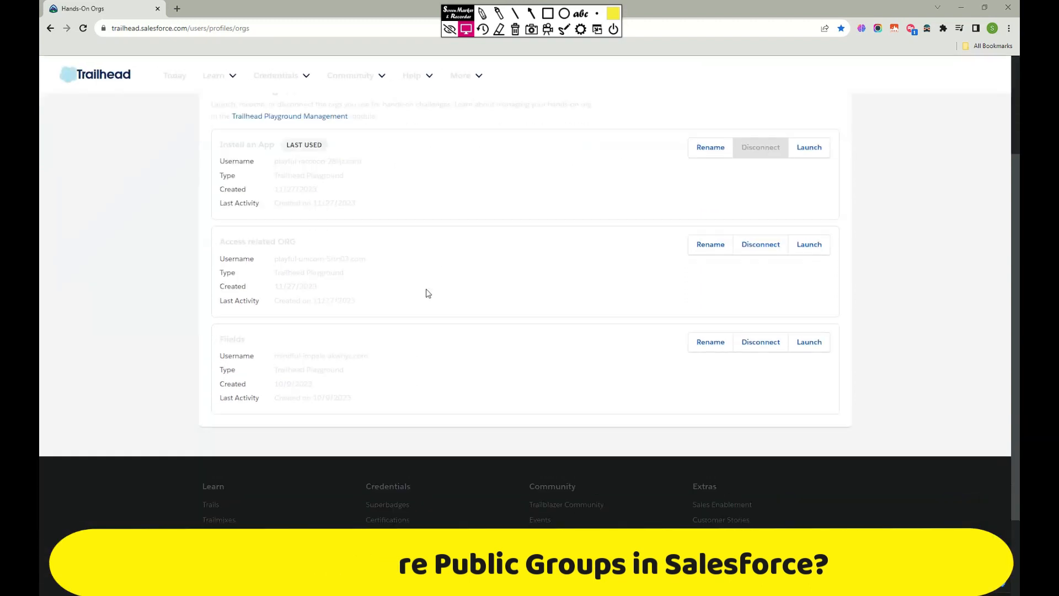
{"action": "scroll", "coordinate": [385, 332], "scroll_direction": "up", "scroll_amount": 3}
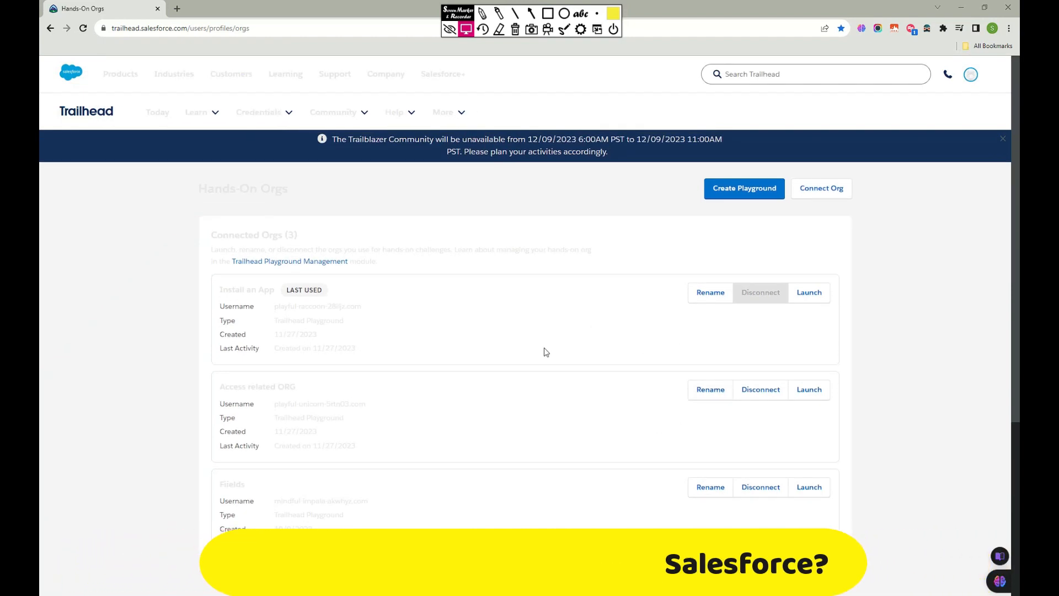
{"action": "left_click", "coordinate": [815, 298]}
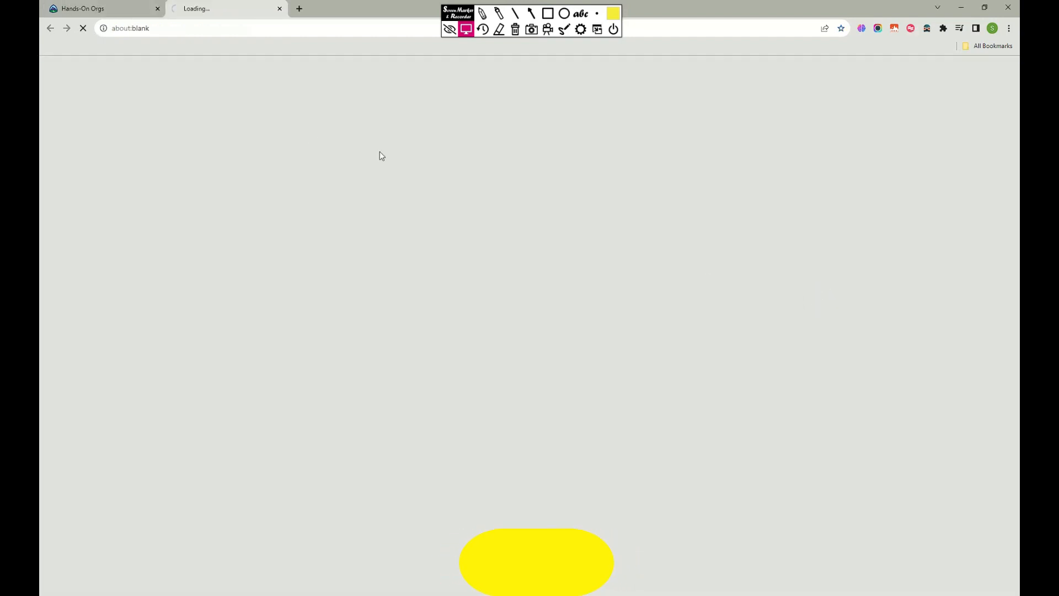
{"action": "left_click", "coordinate": [299, 9]}
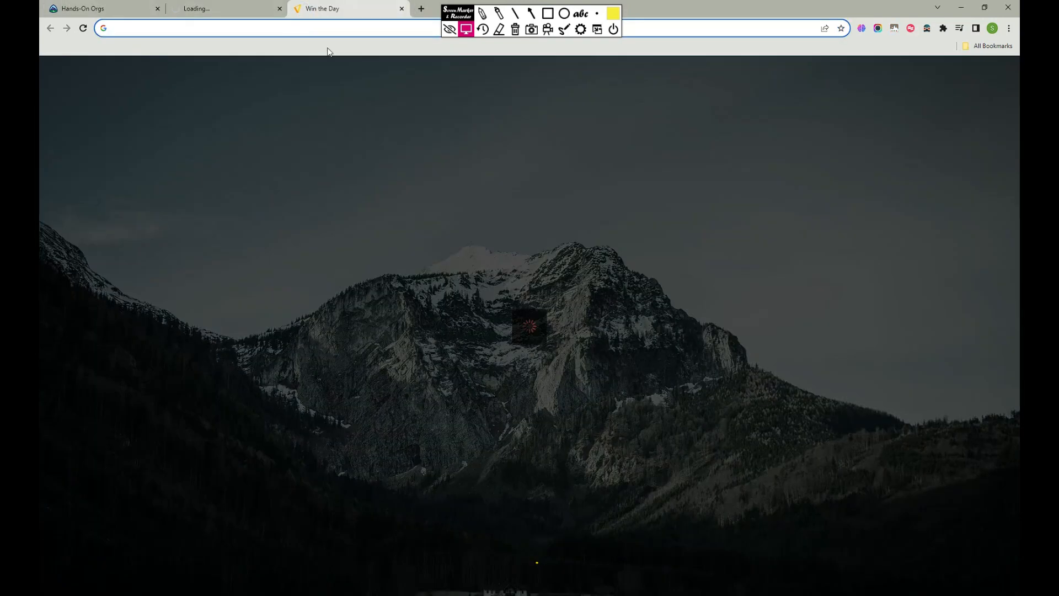
{"action": "left_click", "coordinate": [245, 15]}
{"action": "left_click", "coordinate": [402, 8]}
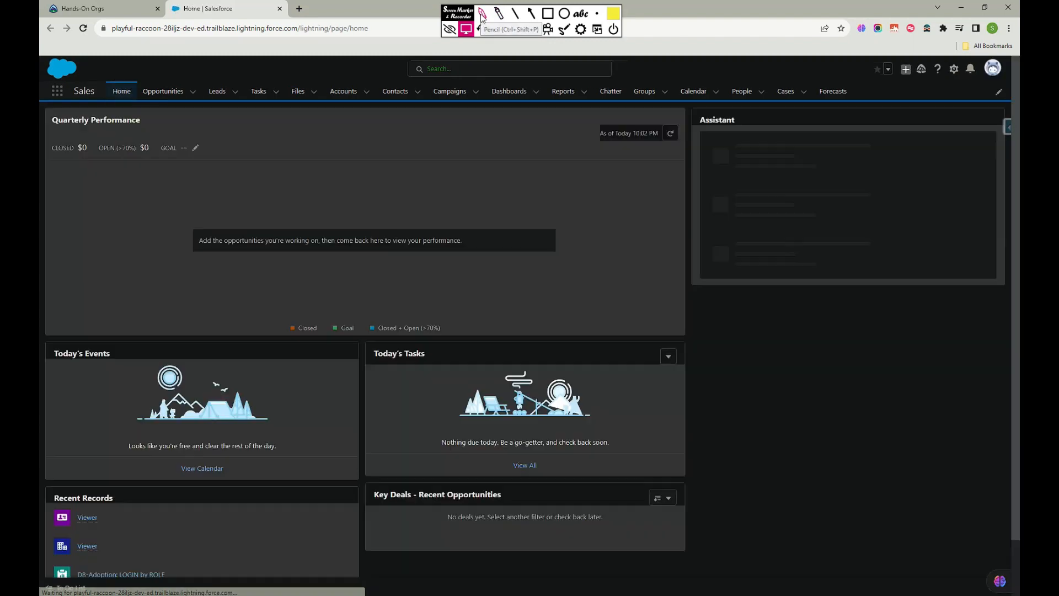
Step: Sketch a rough yellow box with a loop around it in the empty home page area, clear the drawing, and hide the marker tools
{"action": "left_click", "coordinate": [482, 15]}
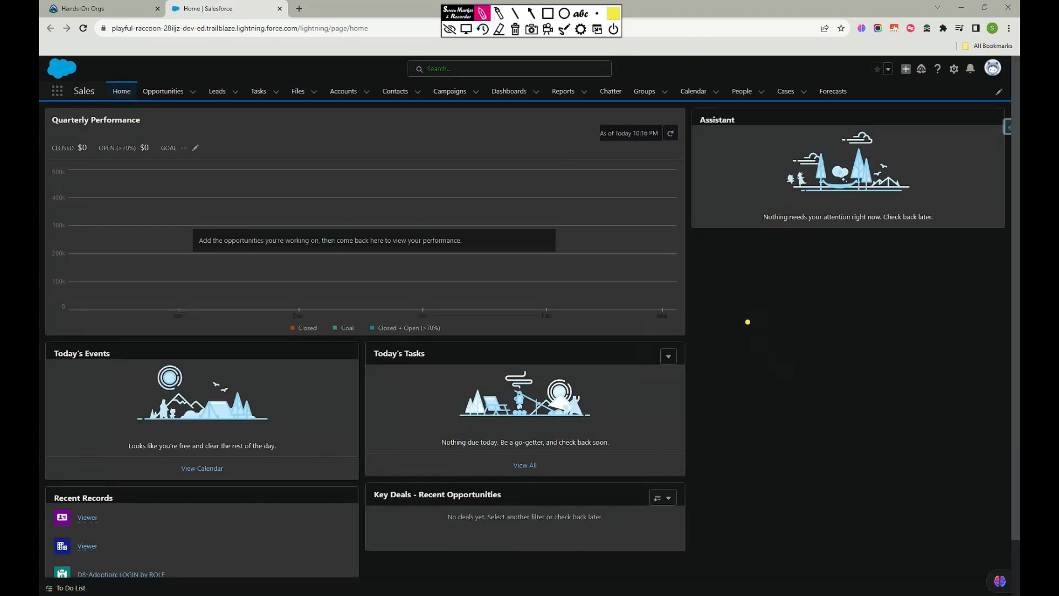
{"action": "left_click_drag", "start_coordinate": [745, 313], "coordinate": [788, 491]}
{"action": "mouse_move", "coordinate": [754, 307]}
{"action": "left_mouse_down"}
{"action": "mouse_move", "coordinate": [936, 251]}
{"action": "mouse_move", "coordinate": [836, 510]}
{"action": "mouse_move", "coordinate": [788, 499]}
{"action": "left_mouse_up"}
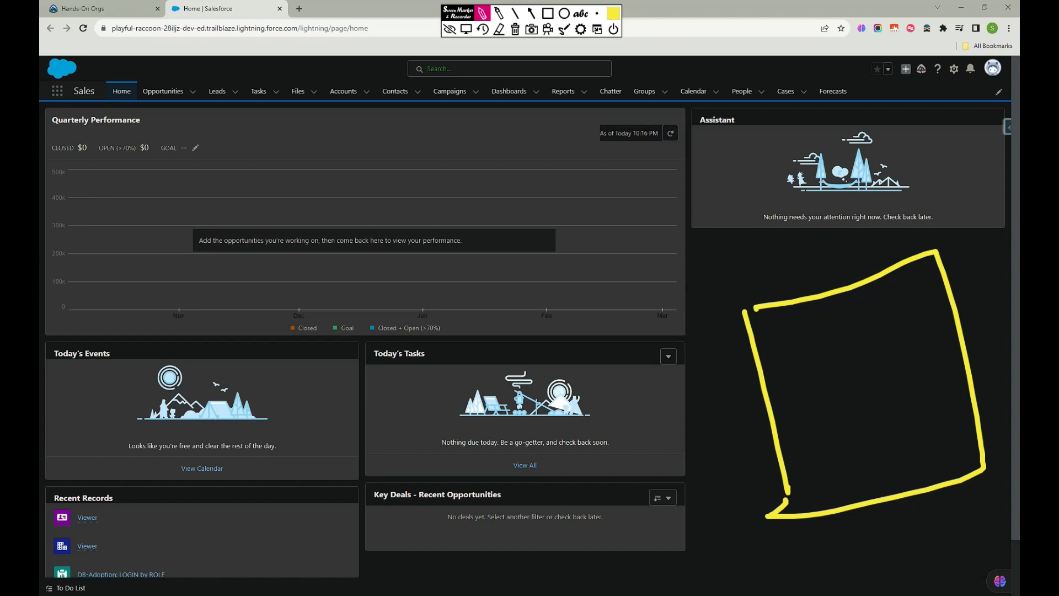
{"action": "left_click_drag", "start_coordinate": [757, 308], "coordinate": [745, 312]}
{"action": "left_click_drag", "start_coordinate": [789, 493], "coordinate": [782, 513]}
{"action": "mouse_move", "coordinate": [759, 302]}
{"action": "left_mouse_down"}
{"action": "mouse_move", "coordinate": [751, 326]}
{"action": "mouse_move", "coordinate": [883, 554]}
{"action": "mouse_move", "coordinate": [916, 267]}
{"action": "mouse_move", "coordinate": [714, 309]}
{"action": "left_mouse_up"}
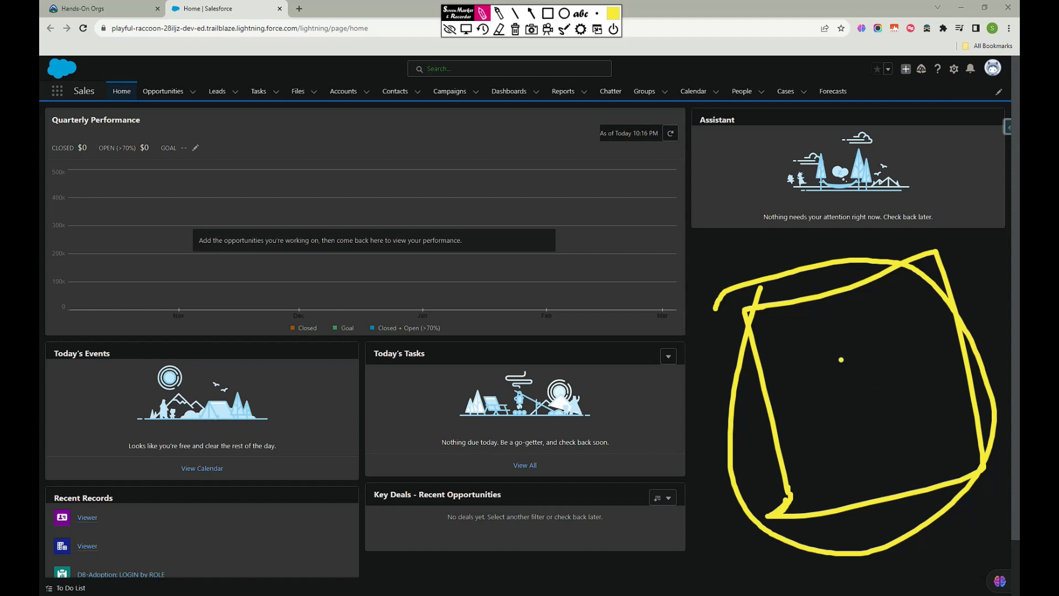
{"action": "left_click", "coordinate": [514, 31]}
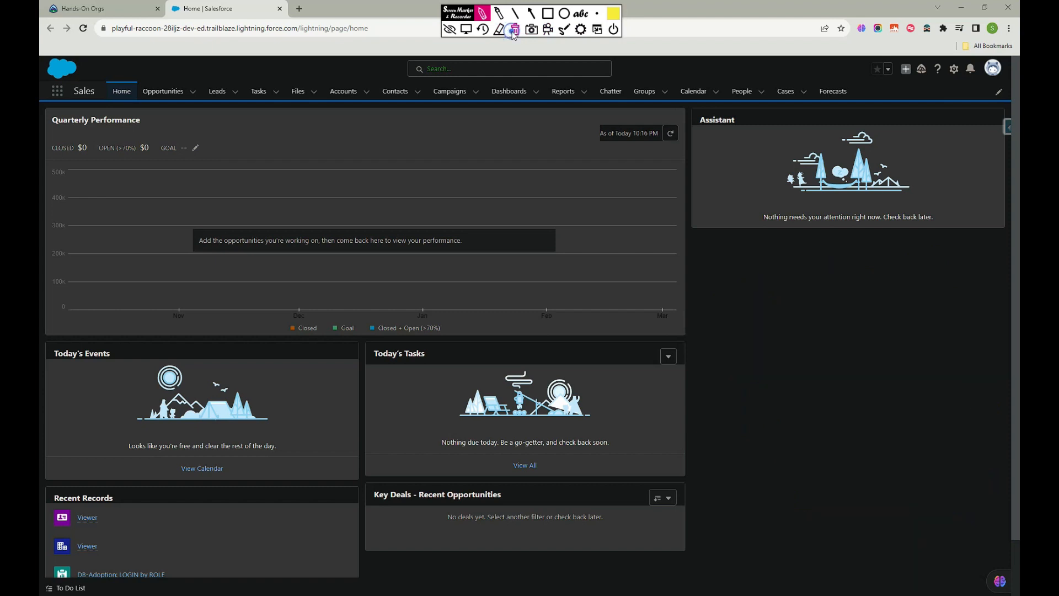
{"action": "left_click", "coordinate": [449, 29]}
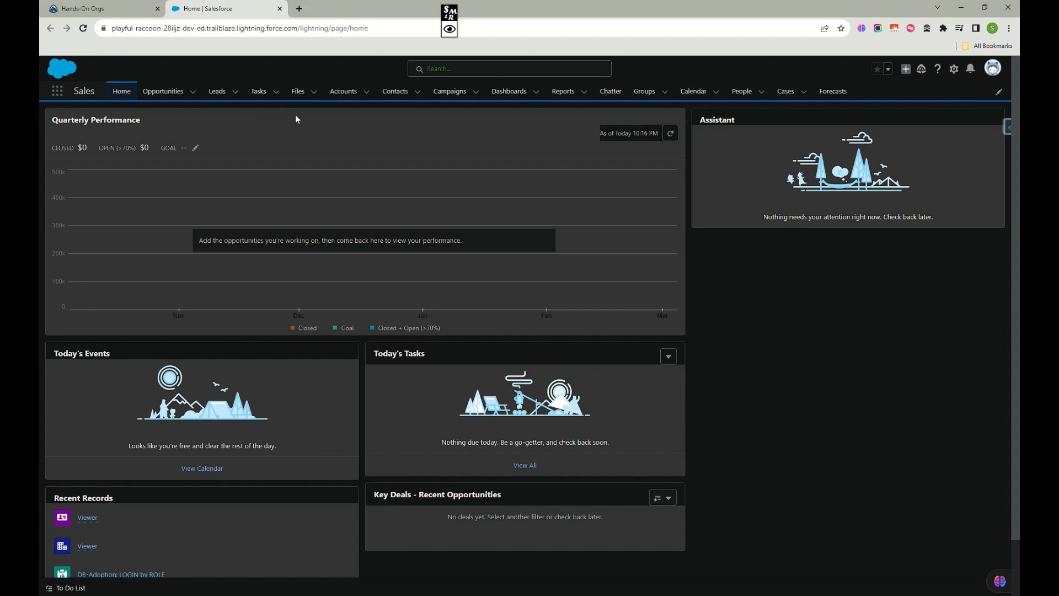
Step: Open the sharing settings of the Salesforce Adoption Dashboards folder from all dashboard folders
{"action": "left_click", "coordinate": [517, 93]}
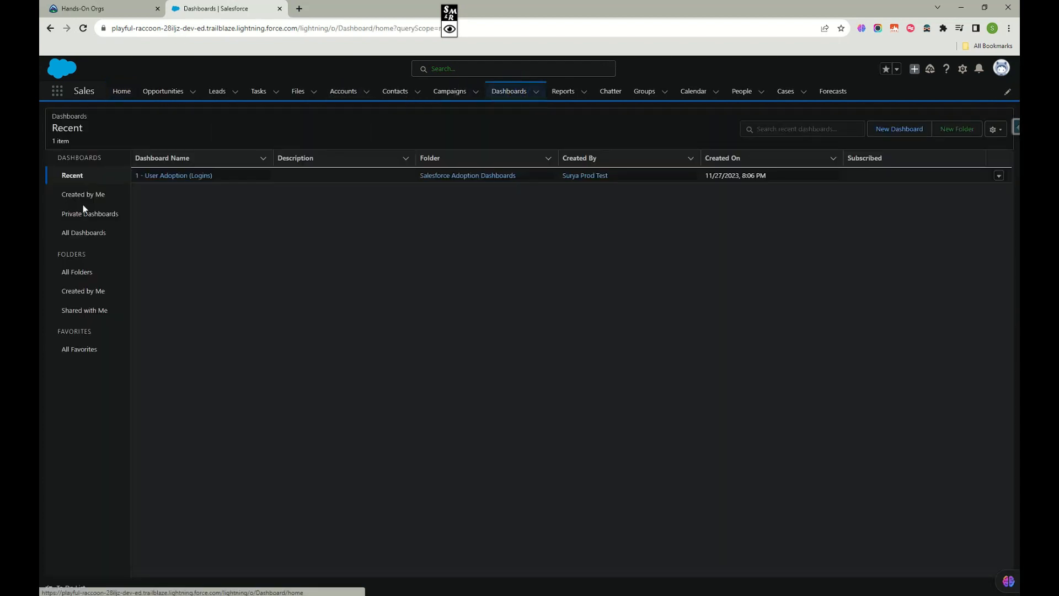
{"action": "left_click", "coordinate": [81, 273]}
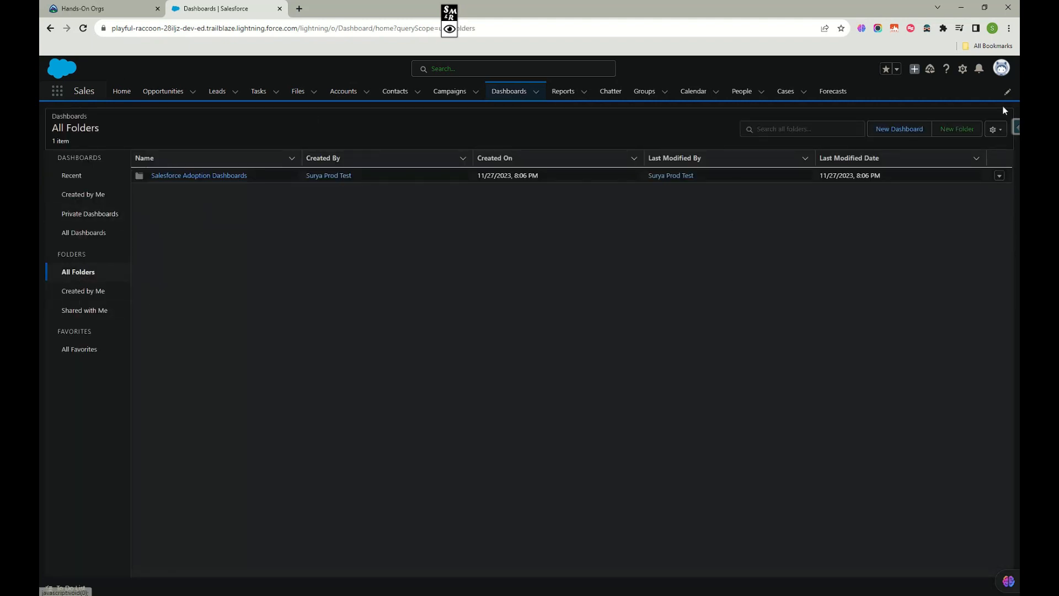
{"action": "left_click", "coordinate": [999, 176]}
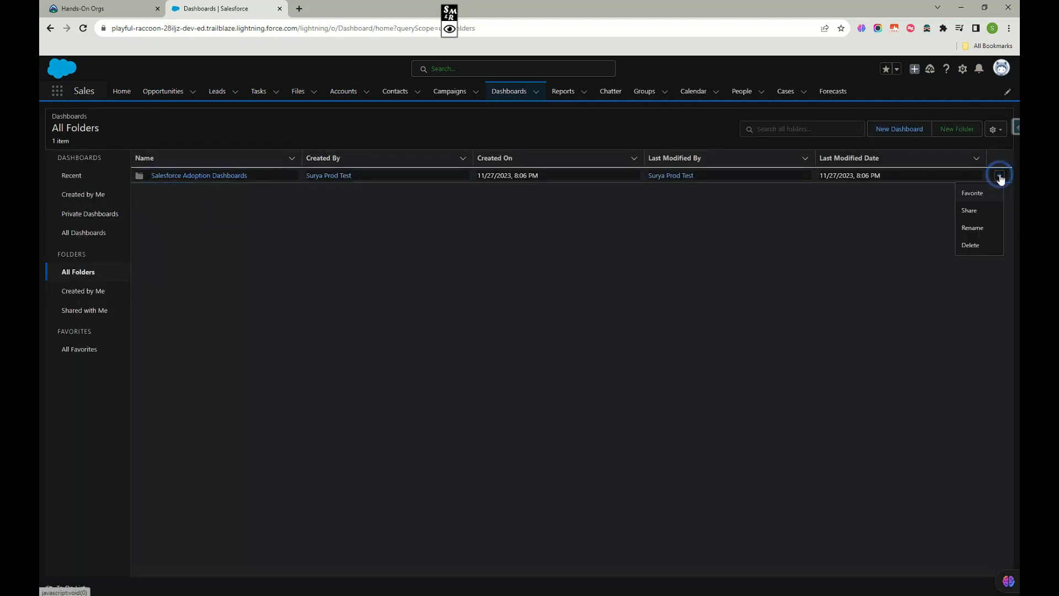
{"action": "left_click", "coordinate": [973, 213]}
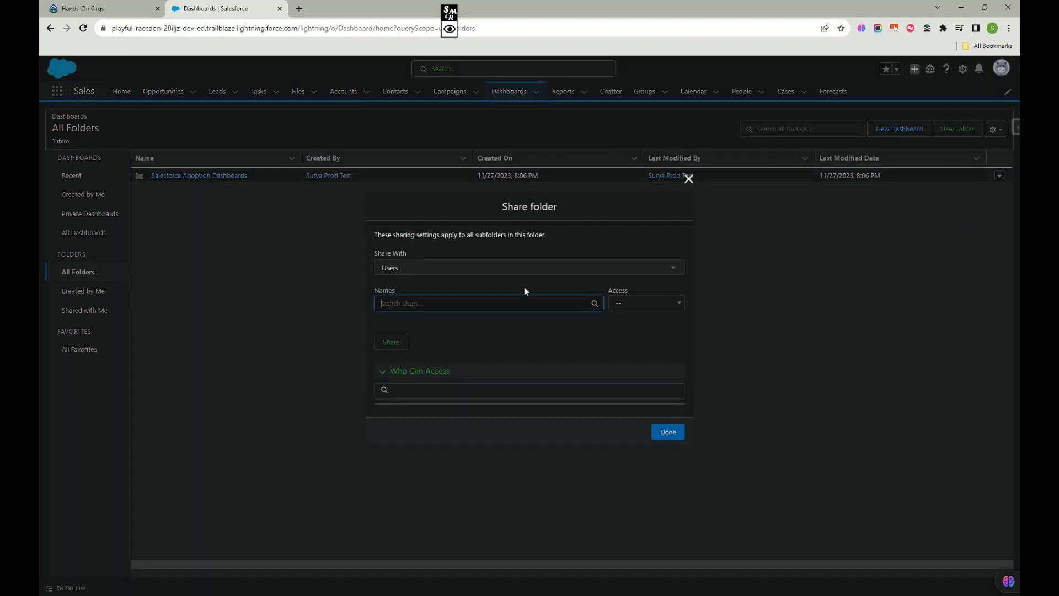
Step: Examine the folder's Share With options and look through the role names offered when sharing with Roles
{"action": "left_click", "coordinate": [432, 257]}
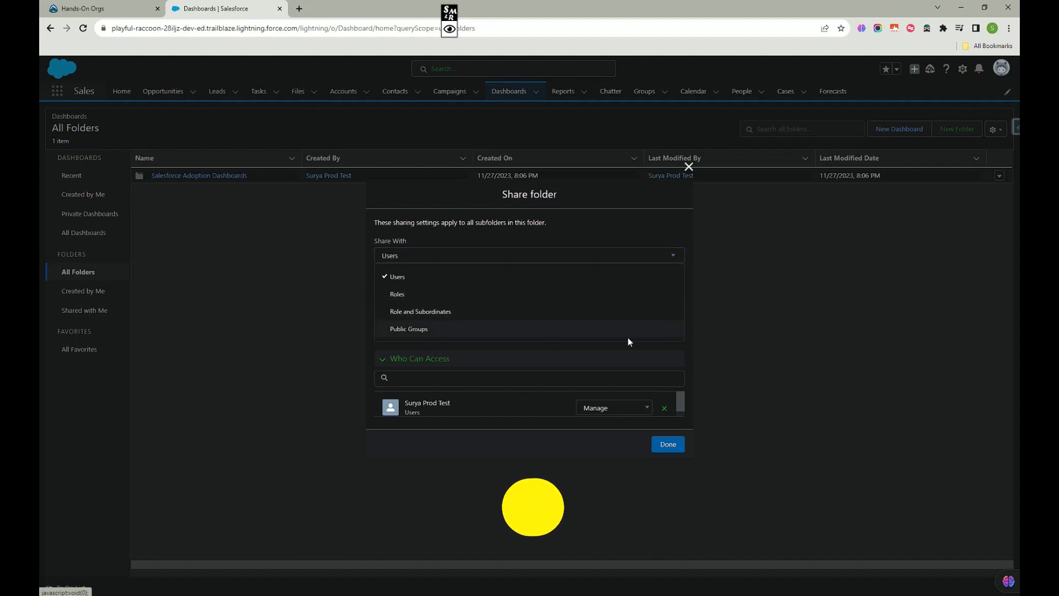
{"action": "left_click", "coordinate": [639, 353]}
{"action": "left_click", "coordinate": [570, 257]}
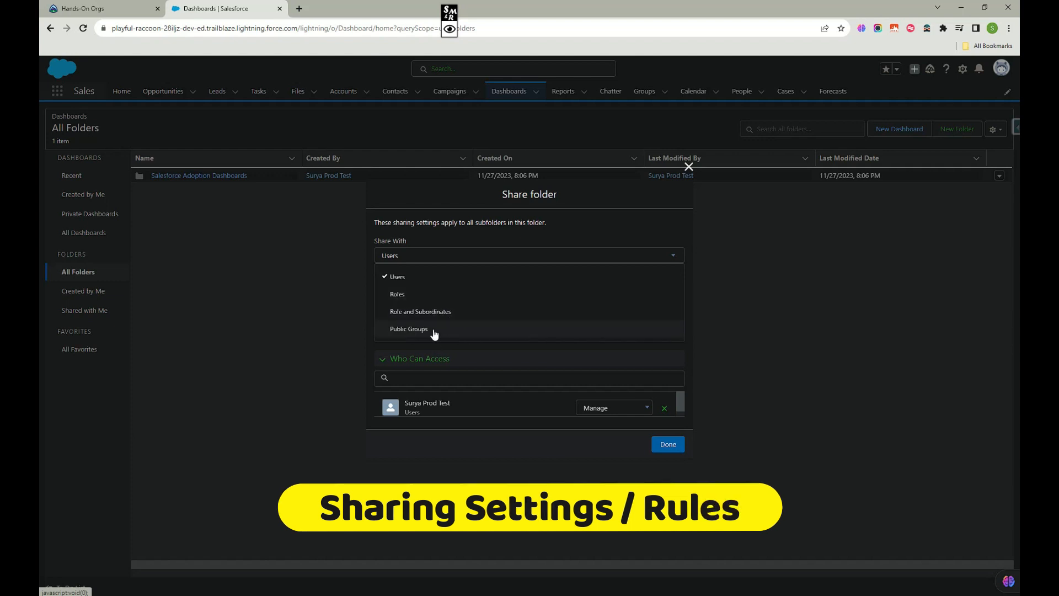
{"action": "left_click", "coordinate": [495, 349]}
{"action": "left_click", "coordinate": [658, 254]}
{"action": "left_click", "coordinate": [414, 298]}
{"action": "left_click", "coordinate": [480, 291]}
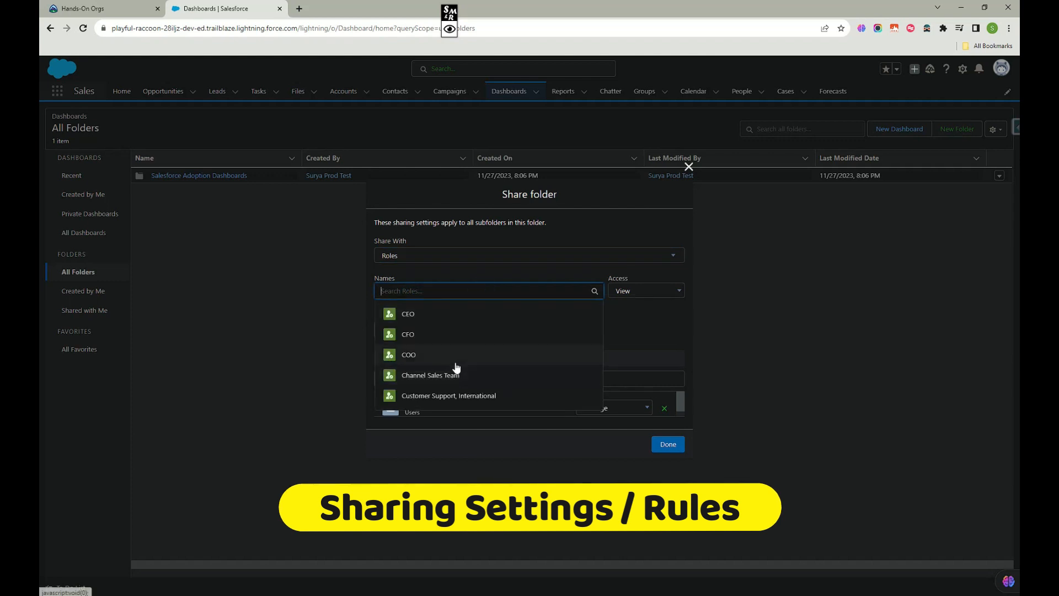
{"action": "left_click", "coordinate": [641, 323]}
Step: Switch the folder's sharing to Role and Subordinates, add CEO as a recipient, and remove it again
{"action": "left_click", "coordinate": [638, 255]}
{"action": "left_click", "coordinate": [439, 309]}
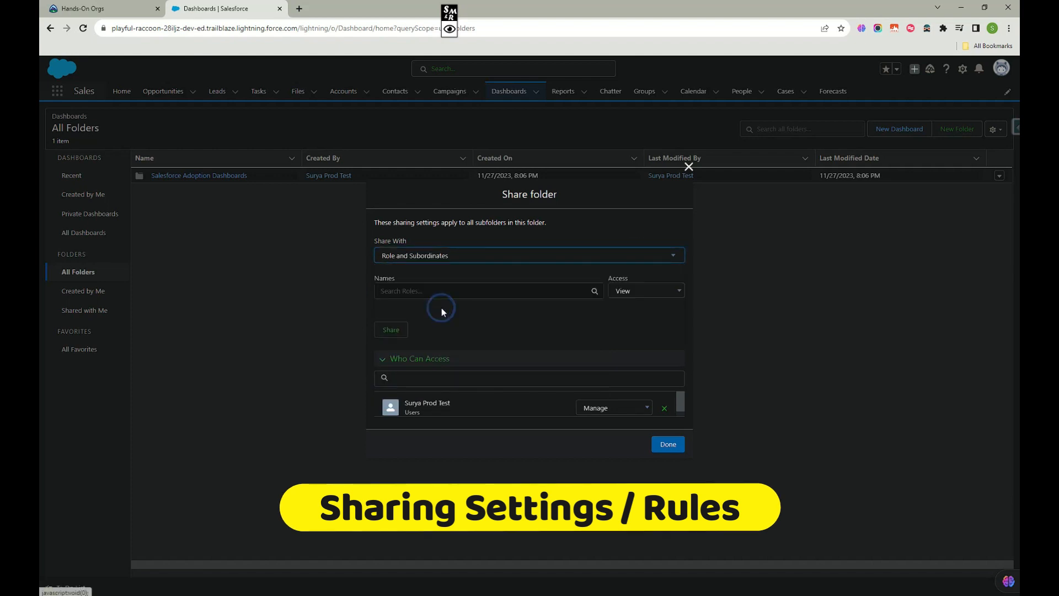
{"action": "left_click", "coordinate": [460, 290]}
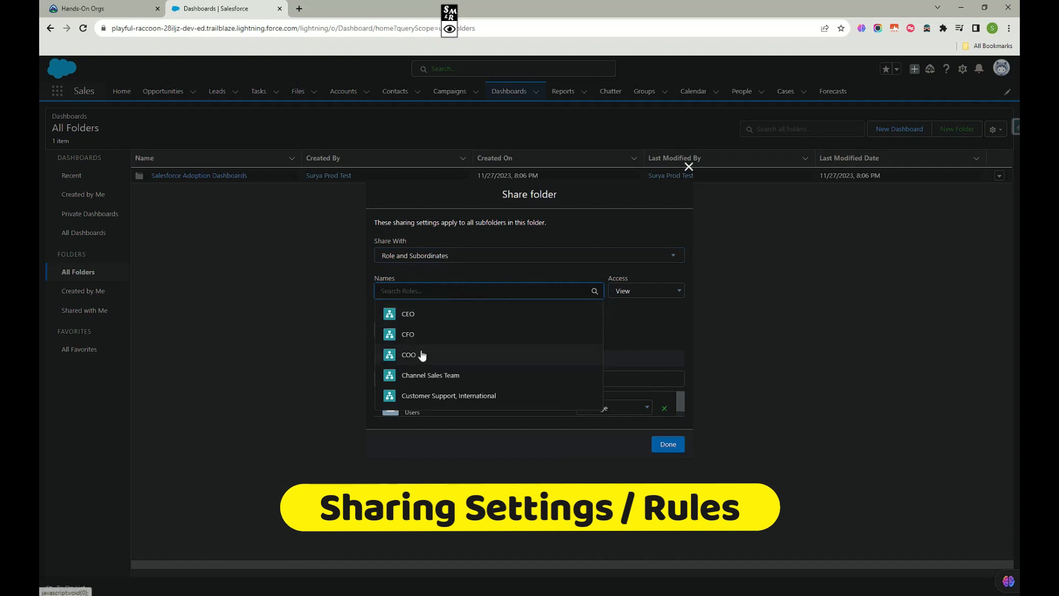
{"action": "left_click", "coordinate": [407, 317]}
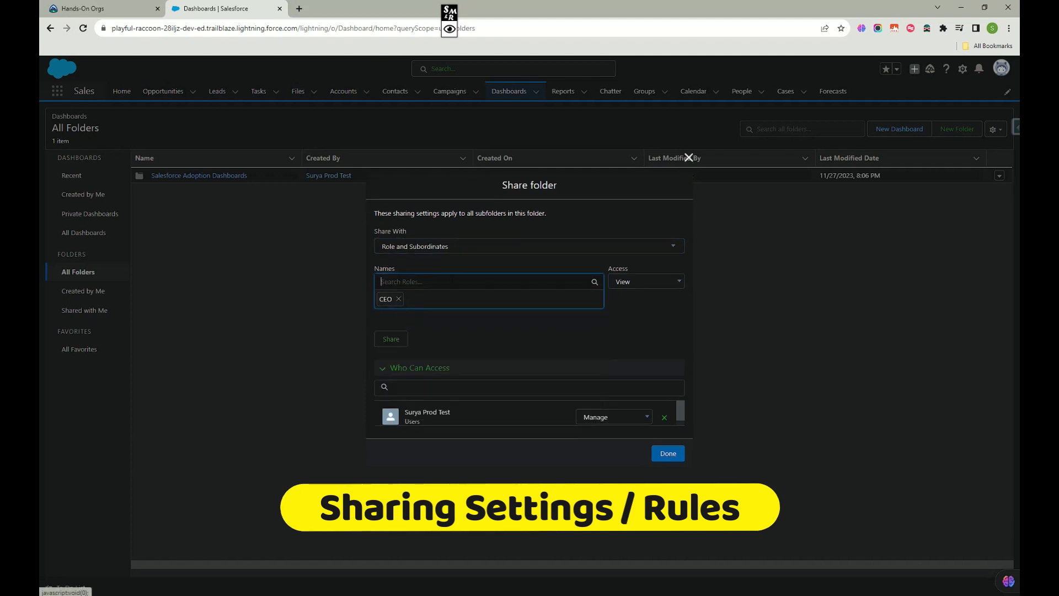
{"action": "left_click", "coordinate": [398, 299]}
Step: Set Share With back to Roles and check the role names available for the folder
{"action": "left_click", "coordinate": [637, 254]}
{"action": "left_click", "coordinate": [428, 288]}
{"action": "left_click", "coordinate": [479, 291]}
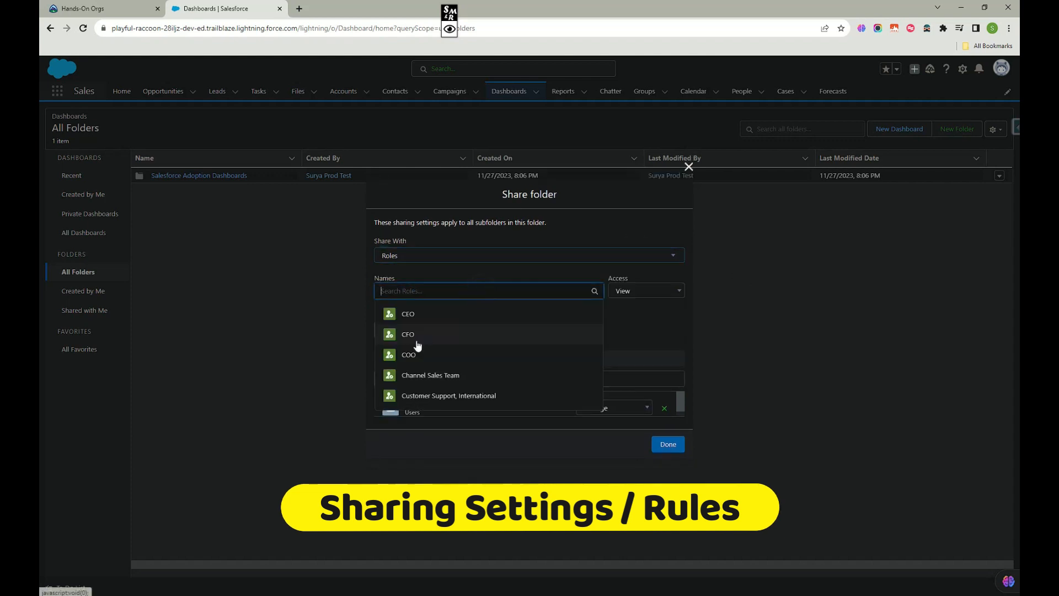
{"action": "left_click", "coordinate": [632, 334]}
{"action": "left_click", "coordinate": [480, 291]}
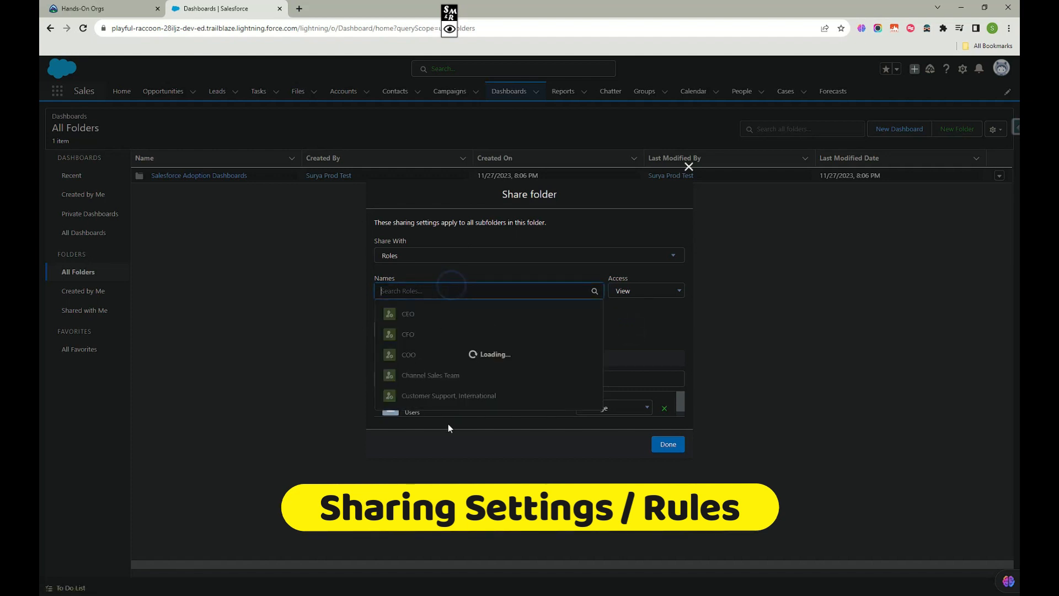
Step: Set Share With to Public Groups, check which groups are available, and close the folder sharing dialog without sharing
{"action": "left_click", "coordinate": [627, 256]}
{"action": "left_click", "coordinate": [411, 329]}
{"action": "left_click", "coordinate": [466, 289]}
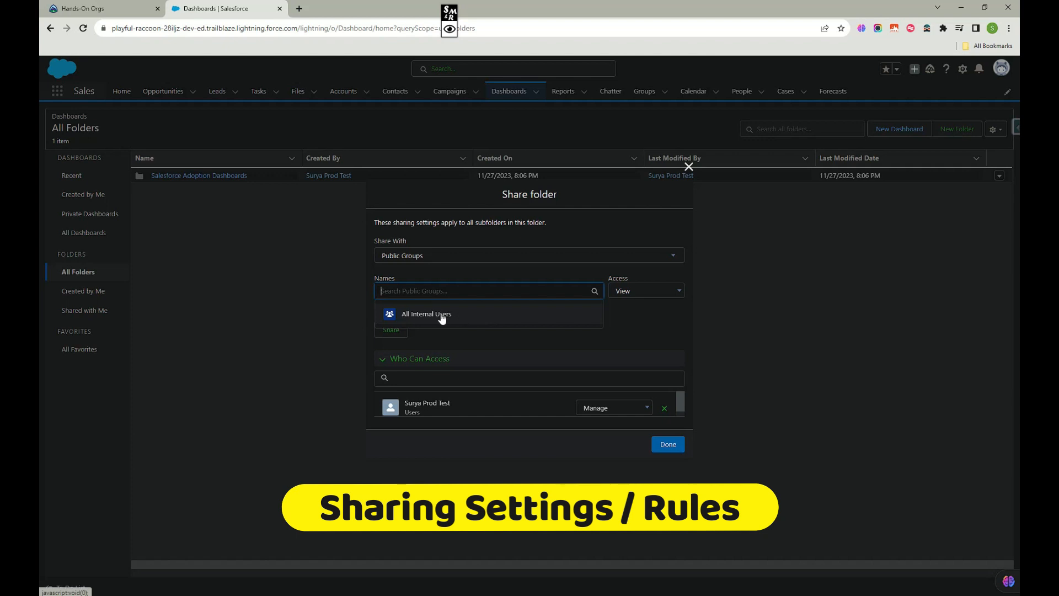
{"action": "left_click", "coordinate": [634, 331]}
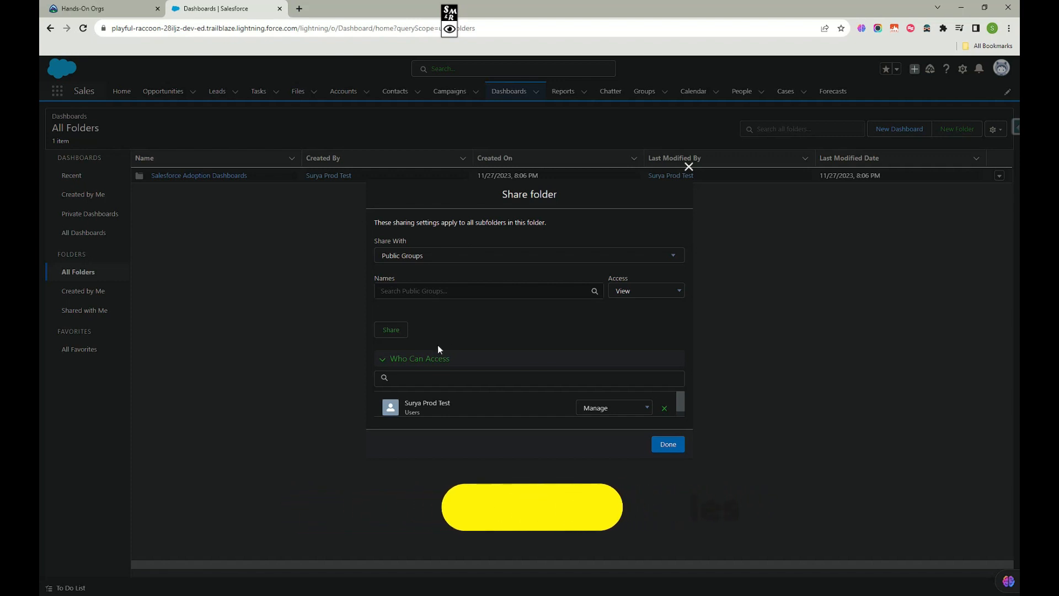
{"action": "left_click", "coordinate": [689, 166]}
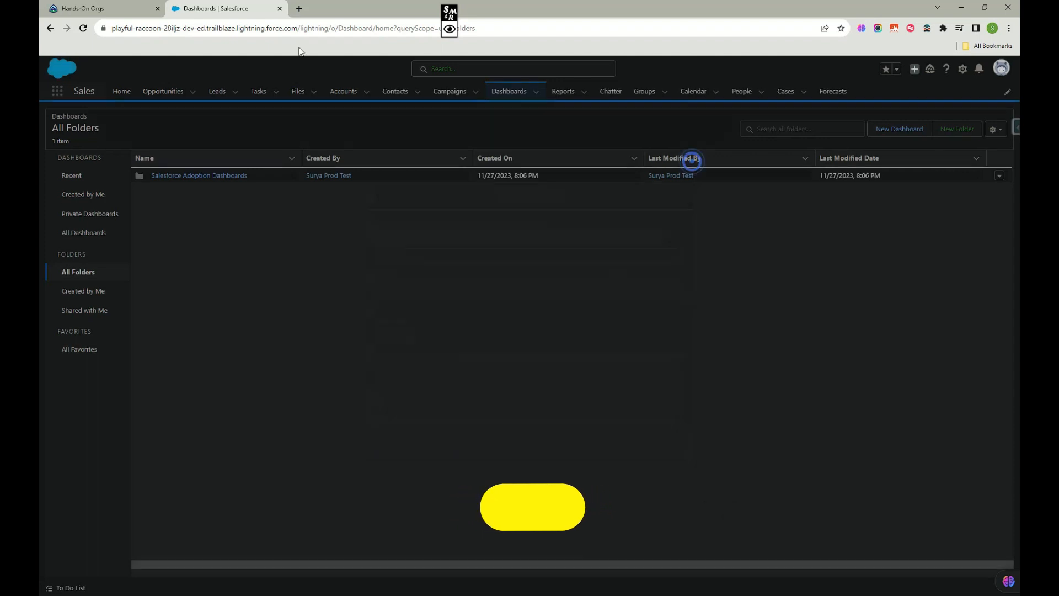
Step: Duplicate the Dashboards browser tab and open Salesforce Setup from the copy
{"action": "right_click", "coordinate": [229, 7]}
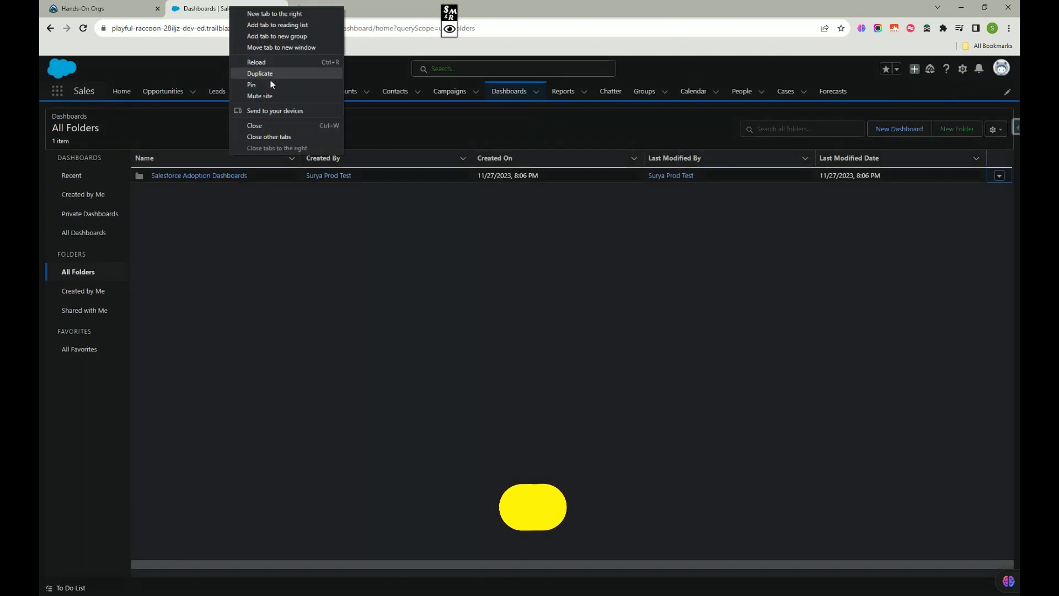
{"action": "left_click", "coordinate": [243, 71]}
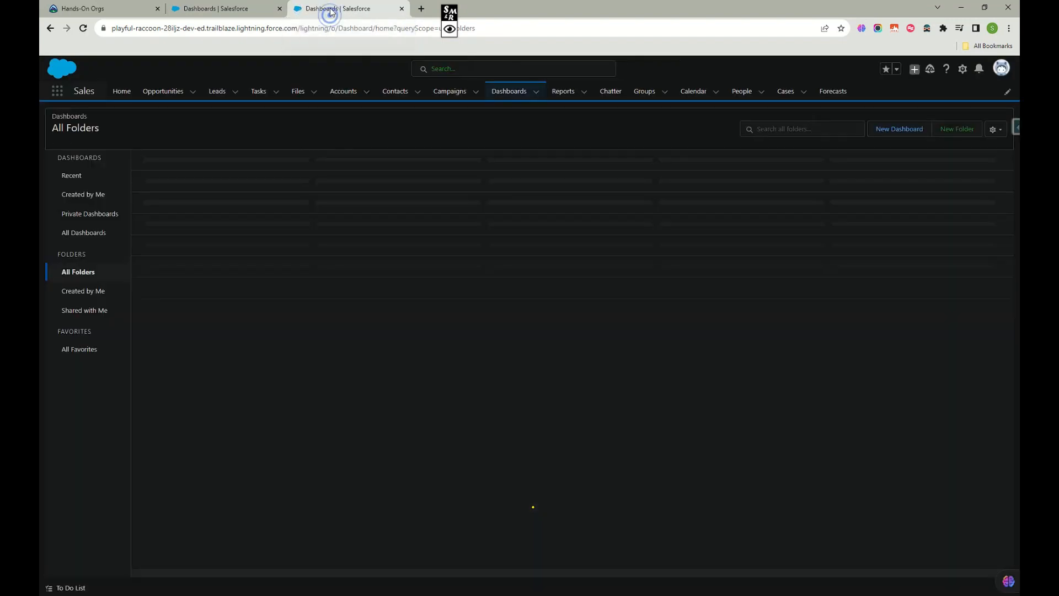
{"action": "left_click", "coordinate": [963, 68]}
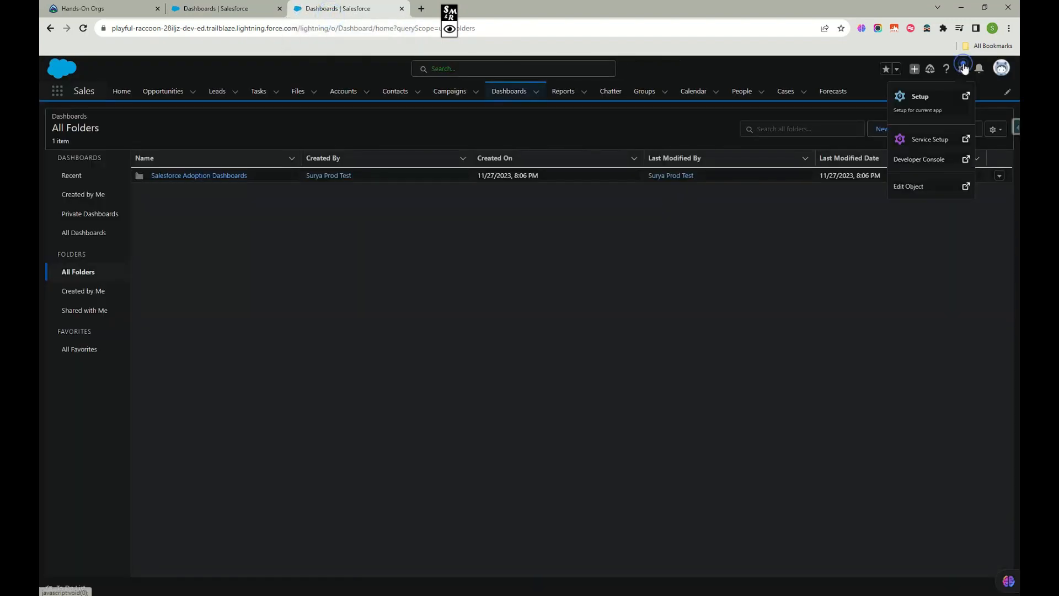
{"action": "left_click", "coordinate": [927, 110]}
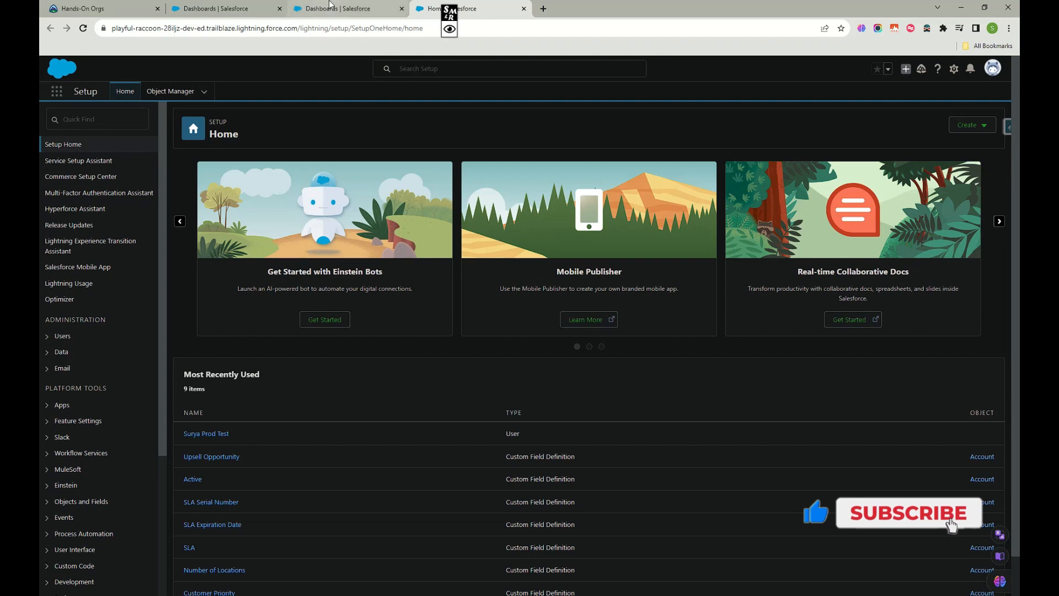
{"action": "key", "text": "ctrl+shift+Tab"}
{"action": "left_click", "coordinate": [428, 5]}
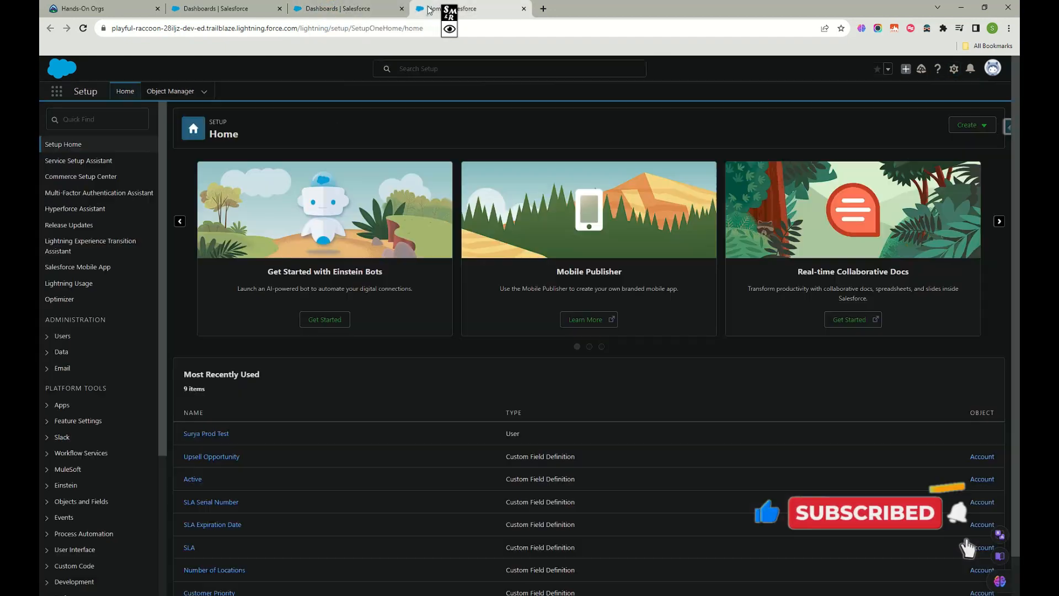
Step: Search Setup for "pub" and open the Public Groups page
{"action": "left_click", "coordinate": [108, 119]}
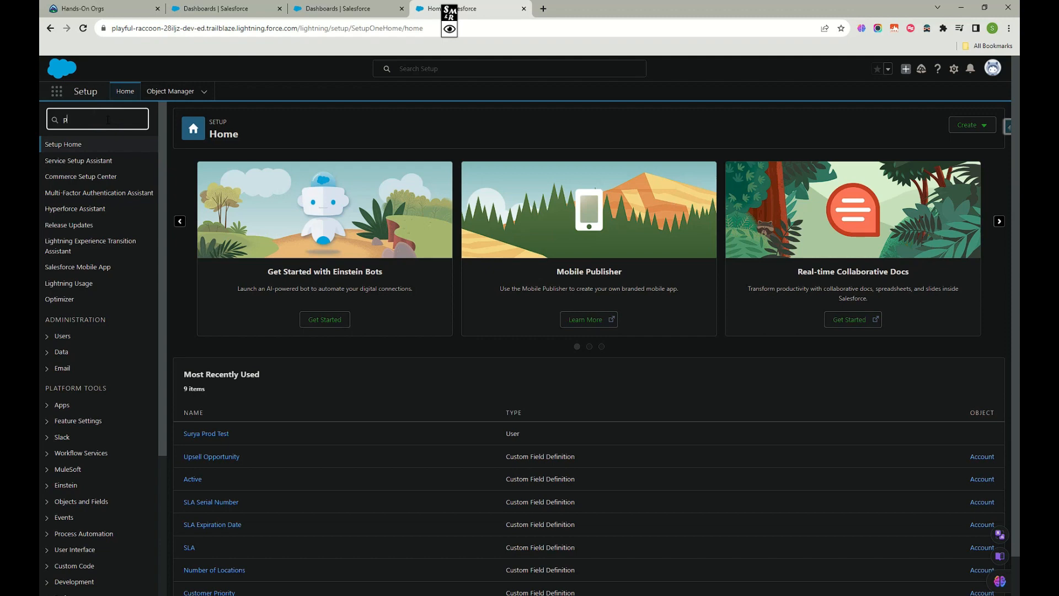
{"action": "type", "text": "p"}
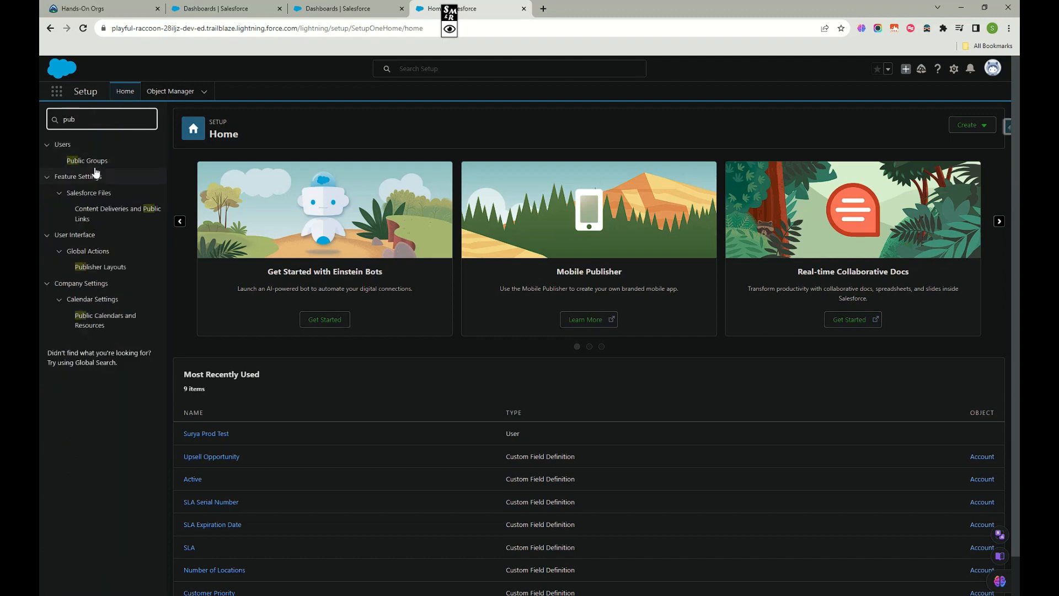
{"action": "left_click", "coordinate": [97, 163]}
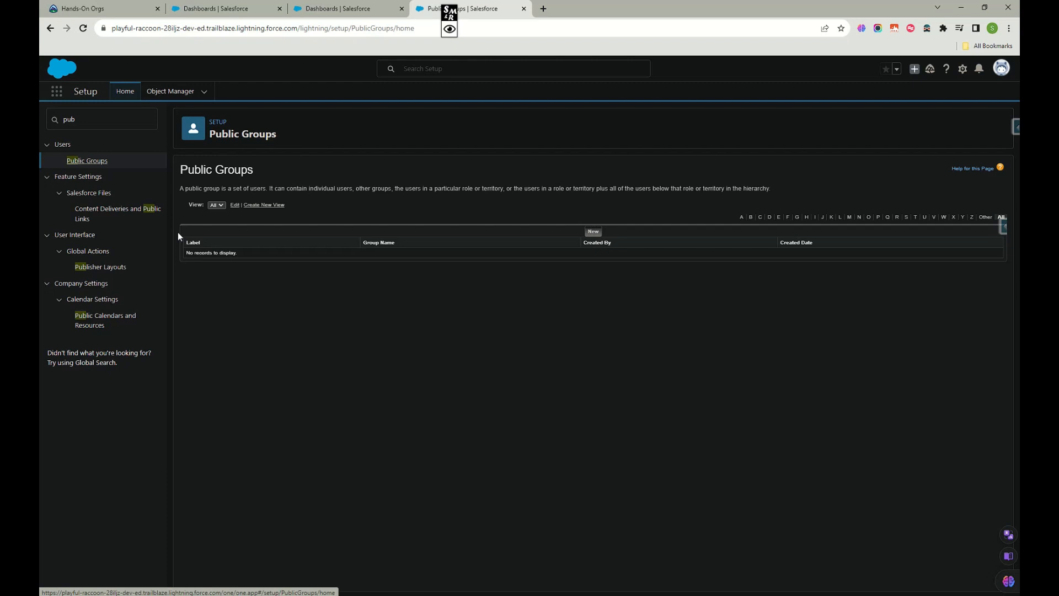
Step: Start a new public group with the label "Test Public Group" and the group name "Test_Public_Group"
{"action": "left_click", "coordinate": [594, 231]}
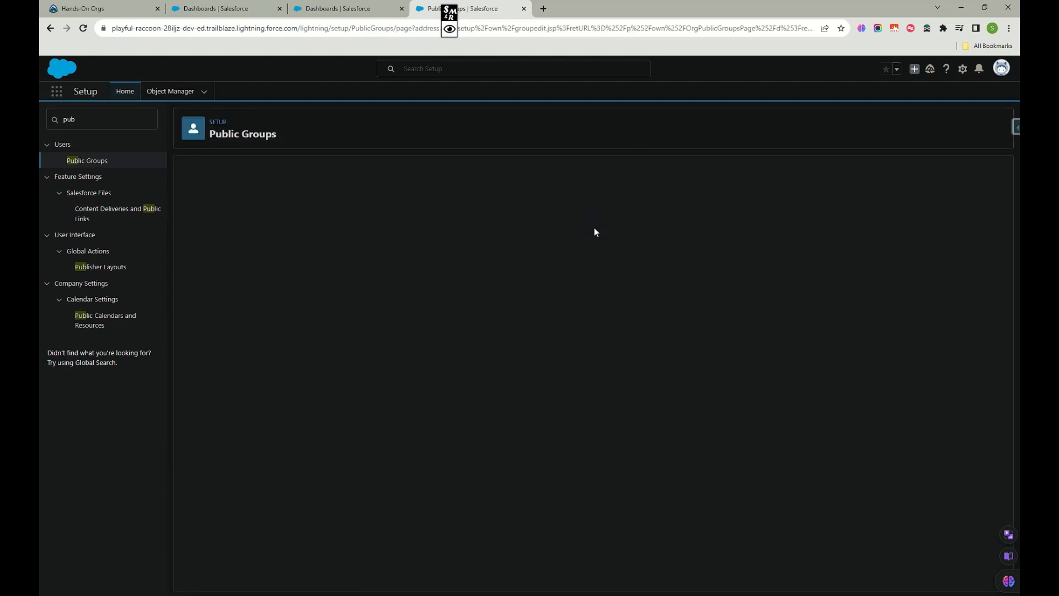
{"action": "left_click", "coordinate": [355, 227]}
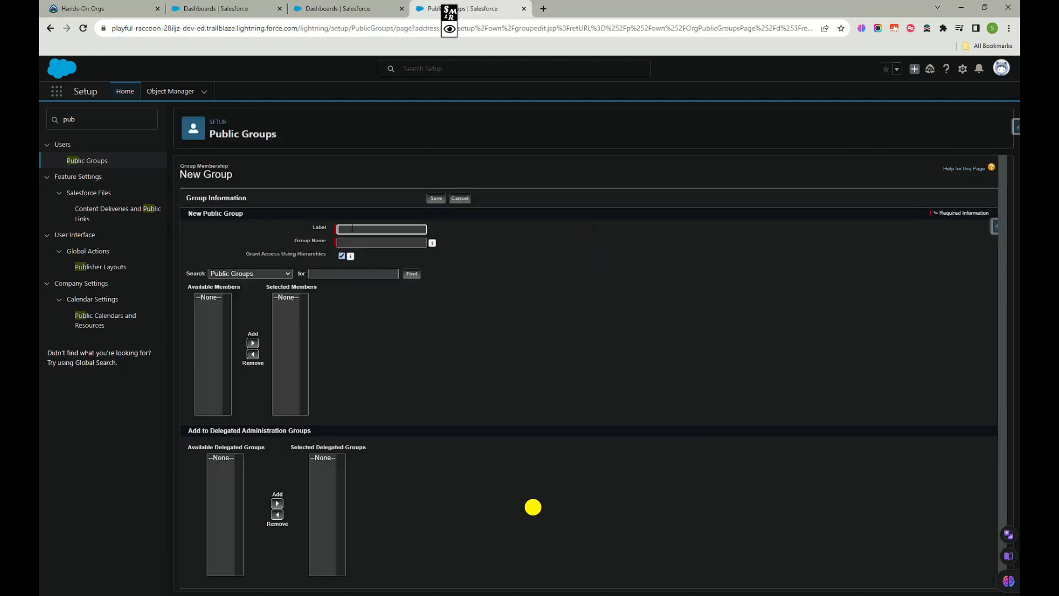
{"action": "left_click", "coordinate": [402, 251]}
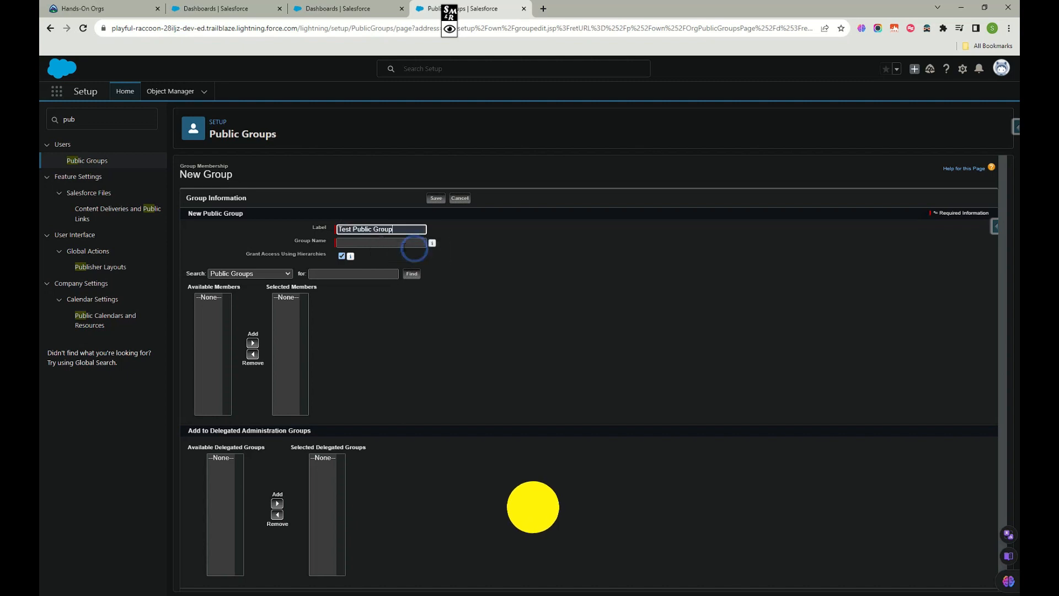
{"action": "left_click", "coordinate": [374, 243]}
Step: Check the available members of the new group by Users, by Roles and Subordinates, and by Roles
{"action": "left_click", "coordinate": [269, 272]}
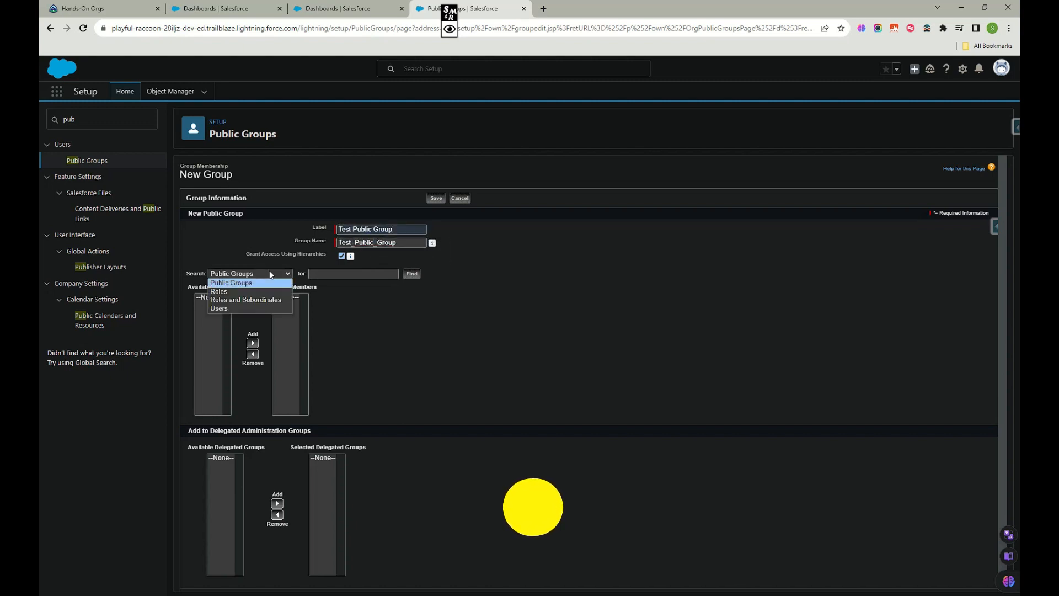
{"action": "left_click", "coordinate": [233, 307]}
{"action": "left_click", "coordinate": [239, 273]}
{"action": "left_click", "coordinate": [239, 301]}
{"action": "scroll", "coordinate": [259, 349], "scroll_direction": "down", "scroll_amount": 2}
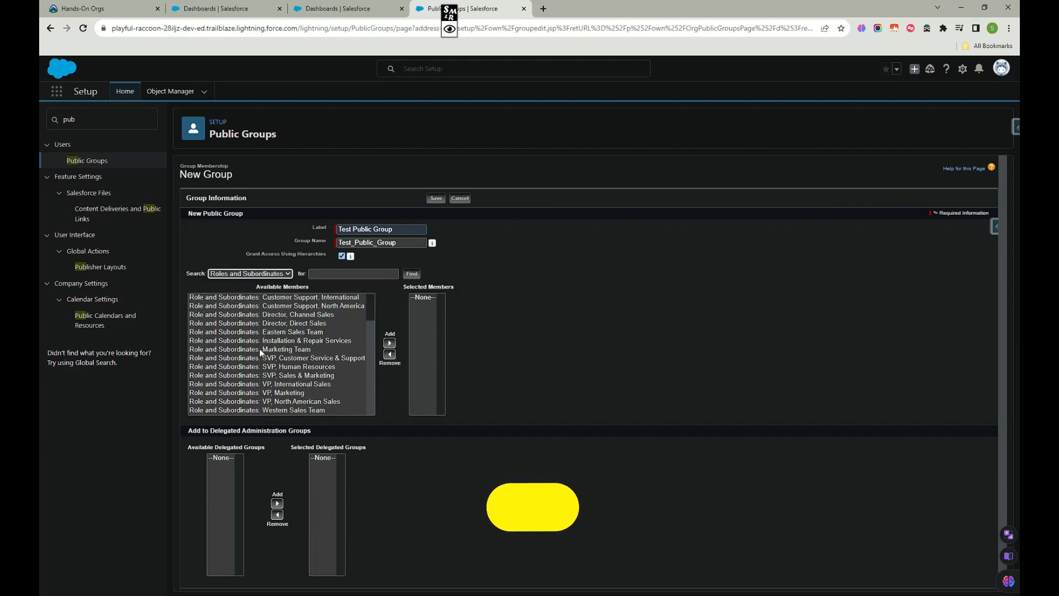
{"action": "left_click", "coordinate": [256, 274]}
{"action": "left_click", "coordinate": [243, 291]}
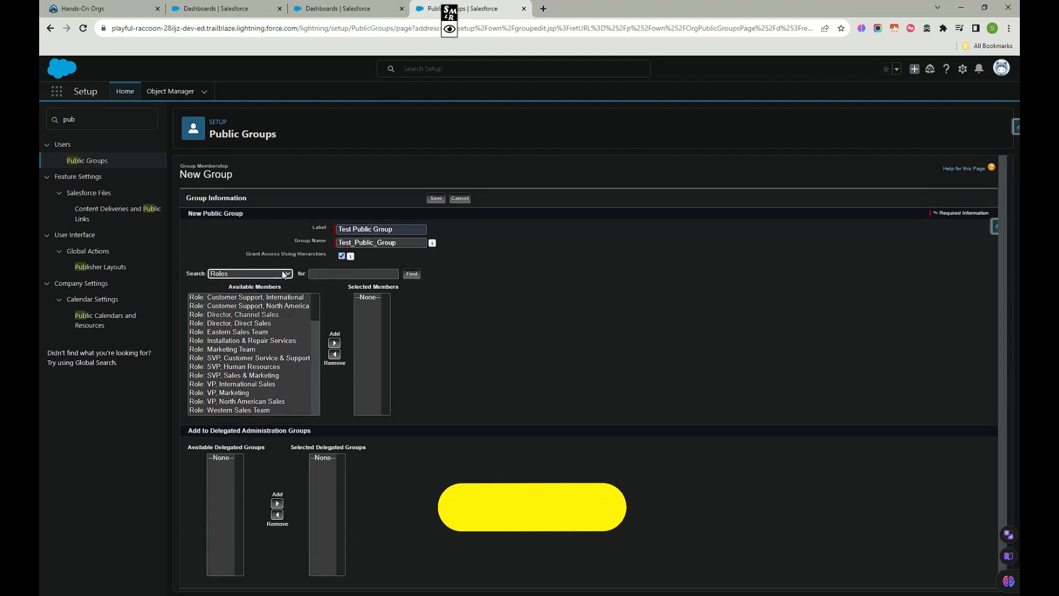
Step: Add Integration User and Security User from the Users list as members and save the public group
{"action": "left_click", "coordinate": [275, 274]}
{"action": "left_click", "coordinate": [238, 308]}
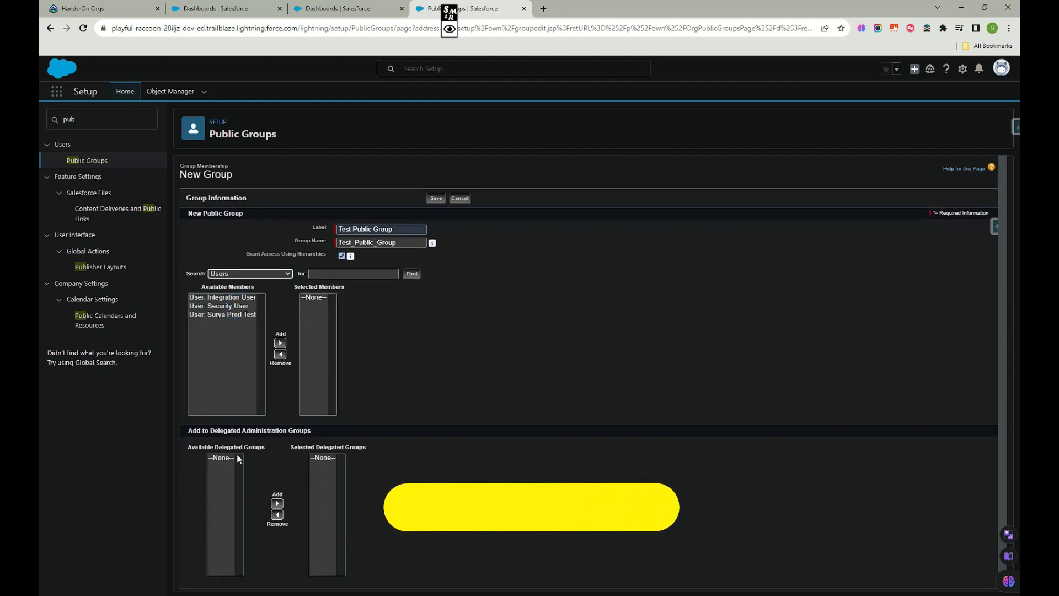
{"action": "left_click", "coordinate": [215, 305]}
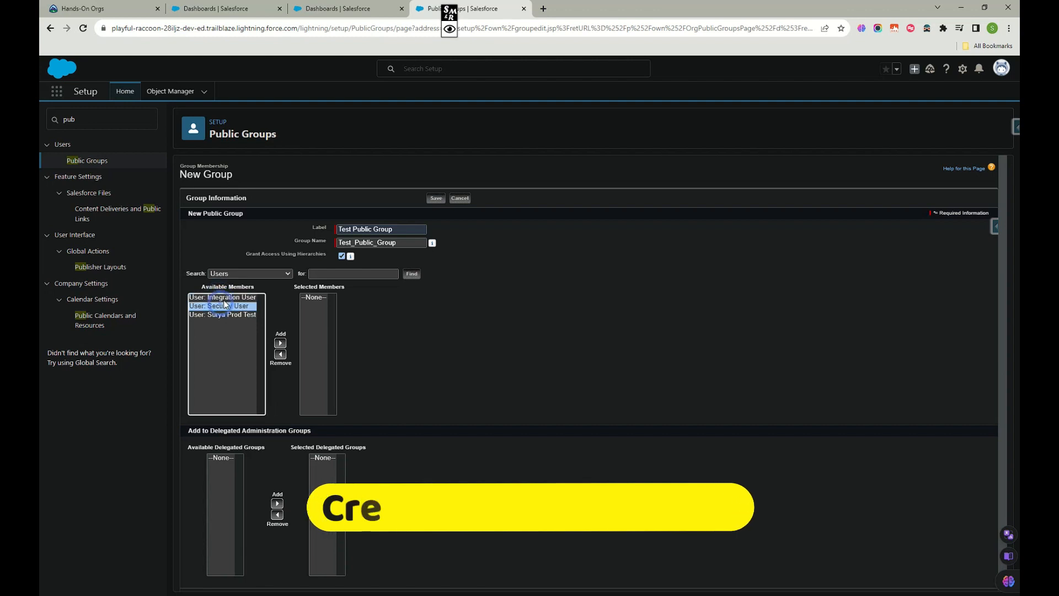
{"action": "left_click", "coordinate": [224, 298], "text": "ctrl"}
{"action": "left_click", "coordinate": [281, 344]}
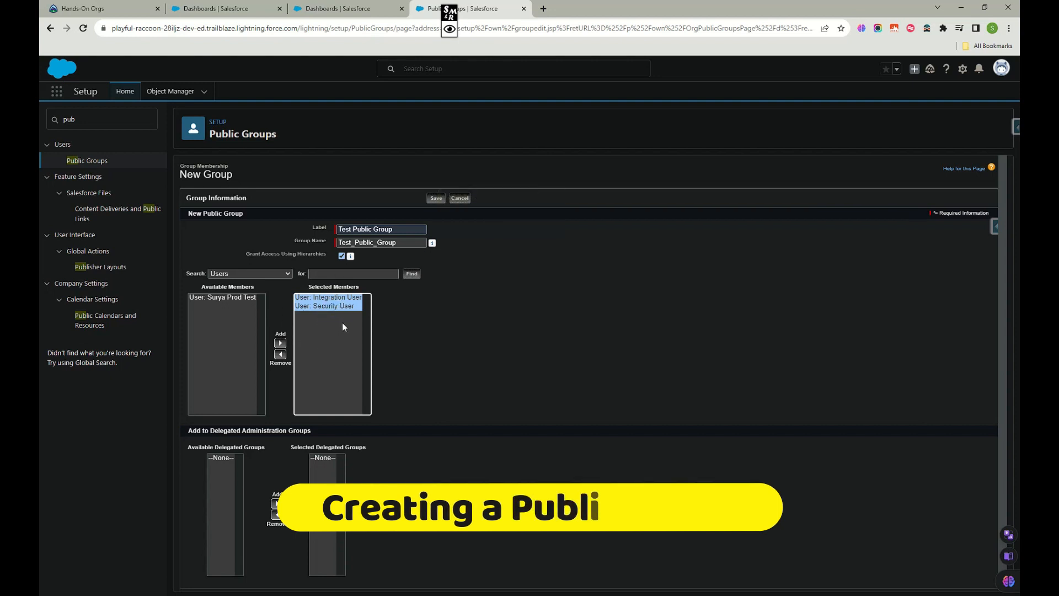
{"action": "left_click", "coordinate": [318, 298]}
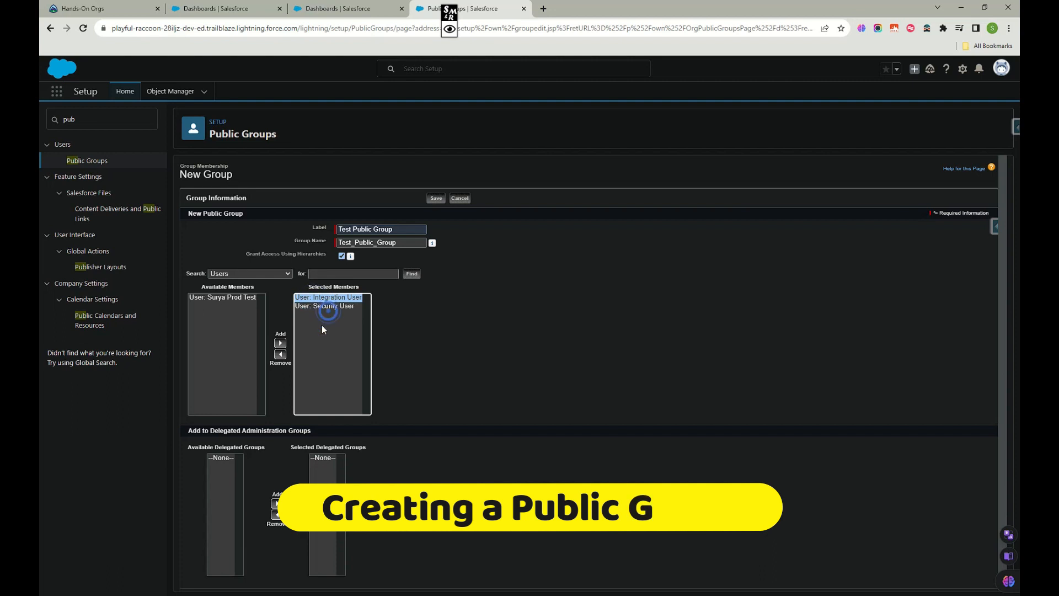
{"action": "left_click", "coordinate": [215, 335]}
{"action": "scroll", "coordinate": [340, 390], "scroll_direction": "down", "scroll_amount": 1}
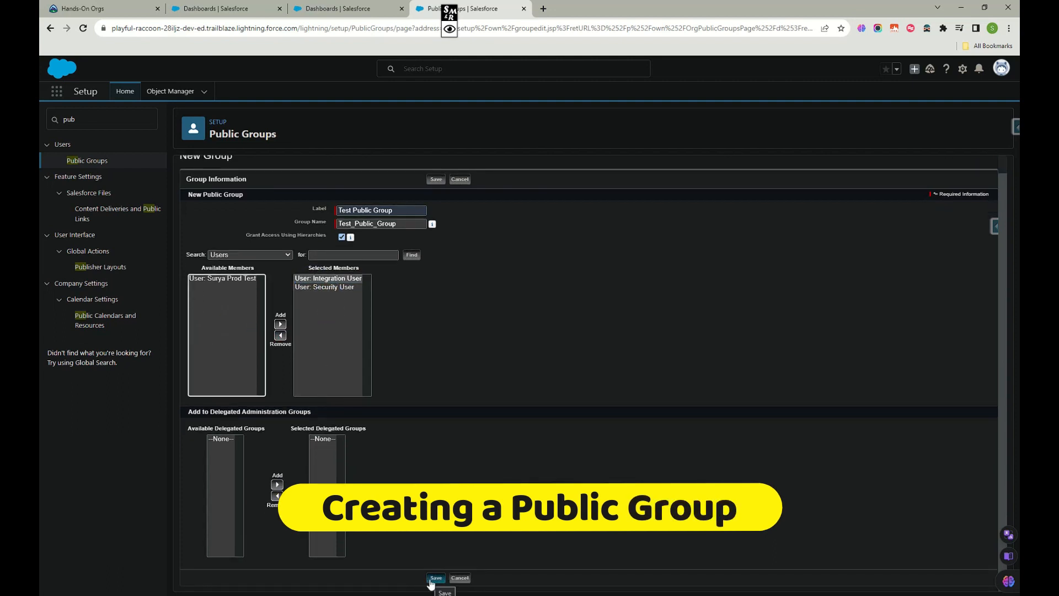
{"action": "left_click", "coordinate": [431, 580]}
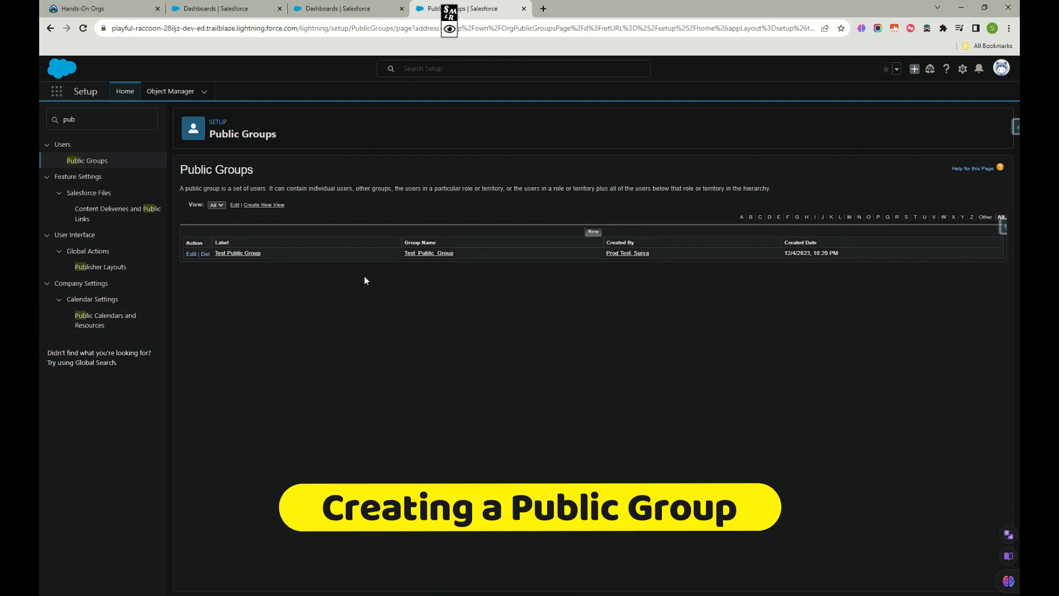
Step: Circle Test Public Group with the screen marker pen and handwrite "Integration" and "Security user" beside a brace under the list
{"action": "left_click", "coordinate": [450, 28]}
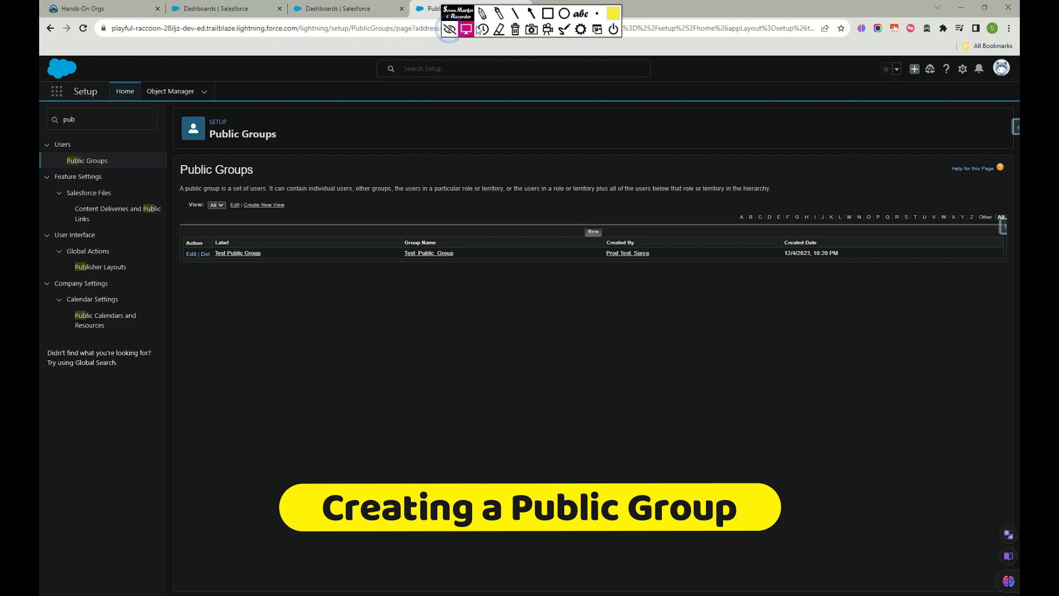
{"action": "left_click", "coordinate": [483, 14]}
{"action": "left_click_drag", "start_coordinate": [240, 290], "coordinate": [210, 231]}
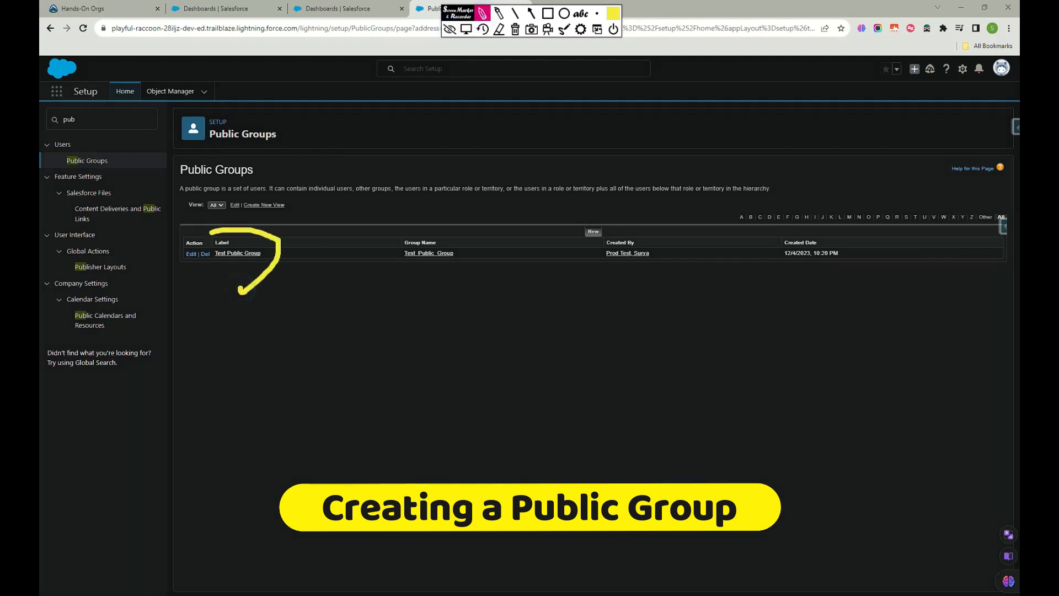
{"action": "left_click_drag", "start_coordinate": [193, 282], "coordinate": [284, 266]}
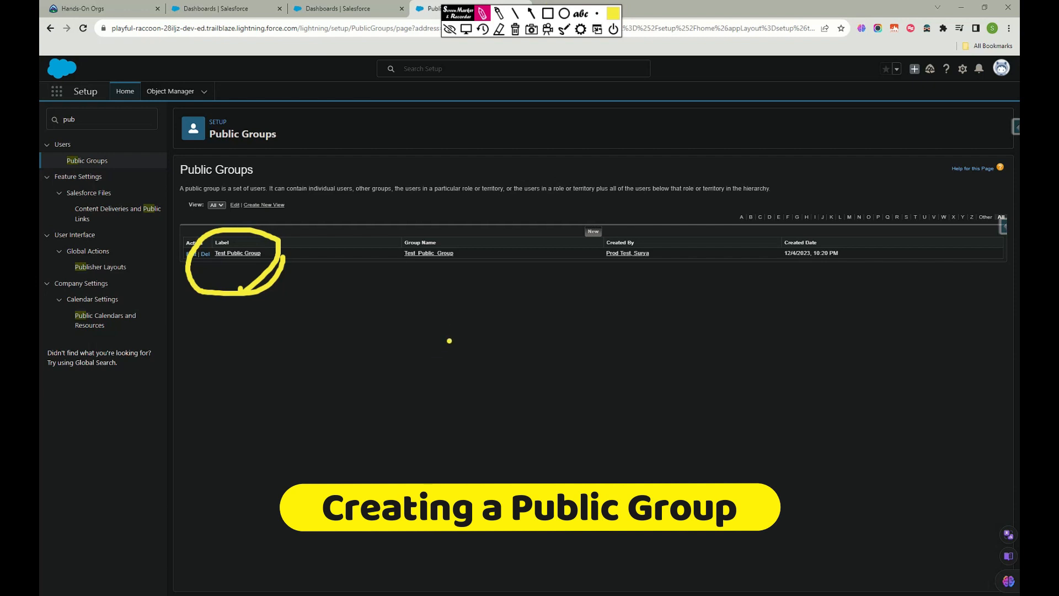
{"action": "mouse_move", "coordinate": [449, 322]}
{"action": "left_mouse_down"}
{"action": "mouse_move", "coordinate": [454, 370]}
{"action": "mouse_move", "coordinate": [550, 338]}
{"action": "mouse_move", "coordinate": [607, 345]}
{"action": "mouse_move", "coordinate": [659, 323]}
{"action": "mouse_move", "coordinate": [706, 322]}
{"action": "left_mouse_up"}
{"action": "left_click_drag", "start_coordinate": [590, 327], "coordinate": [606, 321]}
{"action": "left_click", "coordinate": [625, 307]}
{"action": "left_click_drag", "start_coordinate": [488, 326], "coordinate": [511, 316]}
{"action": "left_click", "coordinate": [511, 379]}
{"action": "mouse_move", "coordinate": [487, 429]}
{"action": "left_mouse_down"}
{"action": "mouse_move", "coordinate": [480, 455]}
{"action": "mouse_move", "coordinate": [527, 460]}
{"action": "mouse_move", "coordinate": [664, 408]}
{"action": "mouse_move", "coordinate": [675, 469]}
{"action": "left_mouse_up"}
{"action": "left_click_drag", "start_coordinate": [661, 381], "coordinate": [623, 395]}
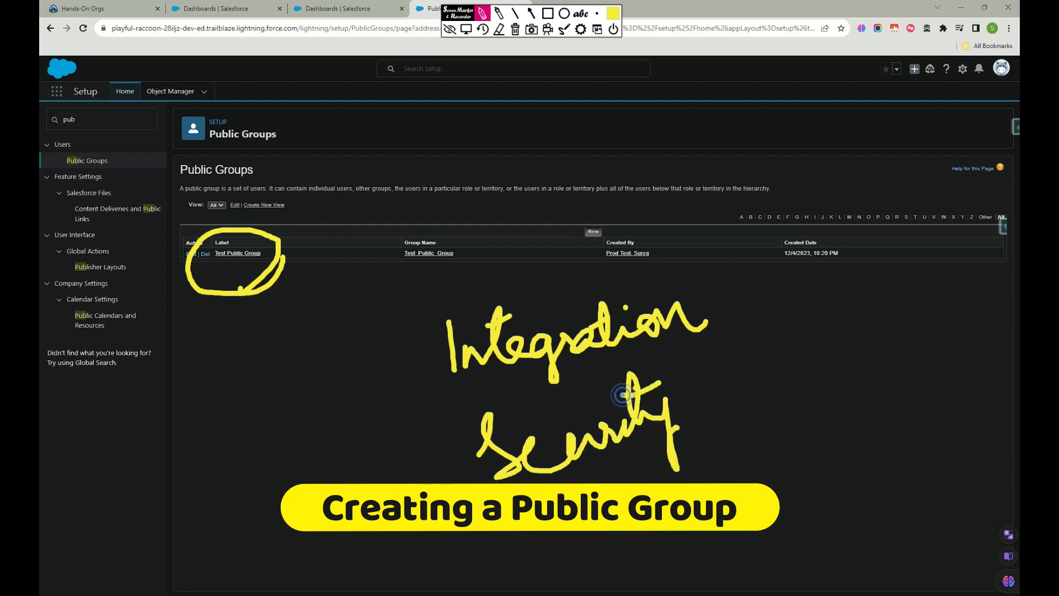
{"action": "mouse_move", "coordinate": [706, 406]}
{"action": "left_mouse_down"}
{"action": "mouse_move", "coordinate": [717, 380]}
{"action": "mouse_move", "coordinate": [794, 375]}
{"action": "mouse_move", "coordinate": [822, 343]}
{"action": "left_mouse_up"}
{"action": "left_click_drag", "start_coordinate": [396, 313], "coordinate": [428, 482]}
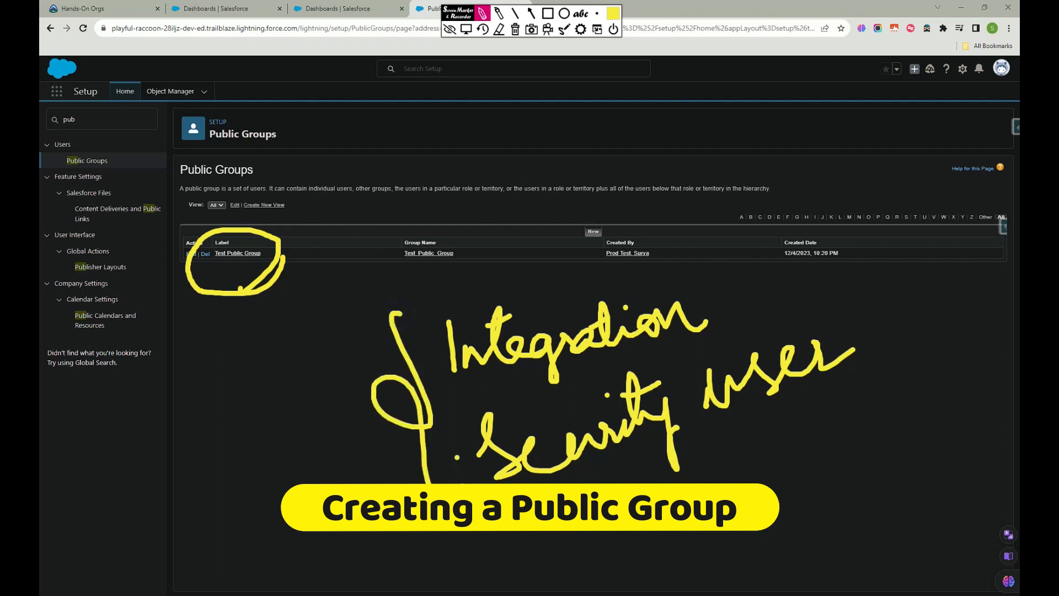
Step: Handwrite "Roles", "Roles & Subordinates" and "Permission sets", outline the member types and permission sets separately, and clear all annotations
{"action": "mouse_move", "coordinate": [189, 370]}
{"action": "left_mouse_down"}
{"action": "mouse_move", "coordinate": [190, 431]}
{"action": "mouse_move", "coordinate": [269, 405]}
{"action": "left_mouse_up"}
{"action": "left_click_drag", "start_coordinate": [210, 500], "coordinate": [215, 463]}
{"action": "mouse_move", "coordinate": [211, 499]}
{"action": "left_mouse_down"}
{"action": "mouse_move", "coordinate": [231, 515]}
{"action": "mouse_move", "coordinate": [271, 503]}
{"action": "mouse_move", "coordinate": [298, 468]}
{"action": "mouse_move", "coordinate": [334, 463]}
{"action": "left_mouse_up"}
{"action": "mouse_move", "coordinate": [231, 536]}
{"action": "left_mouse_down"}
{"action": "mouse_move", "coordinate": [238, 554]}
{"action": "mouse_move", "coordinate": [300, 532]}
{"action": "left_mouse_up"}
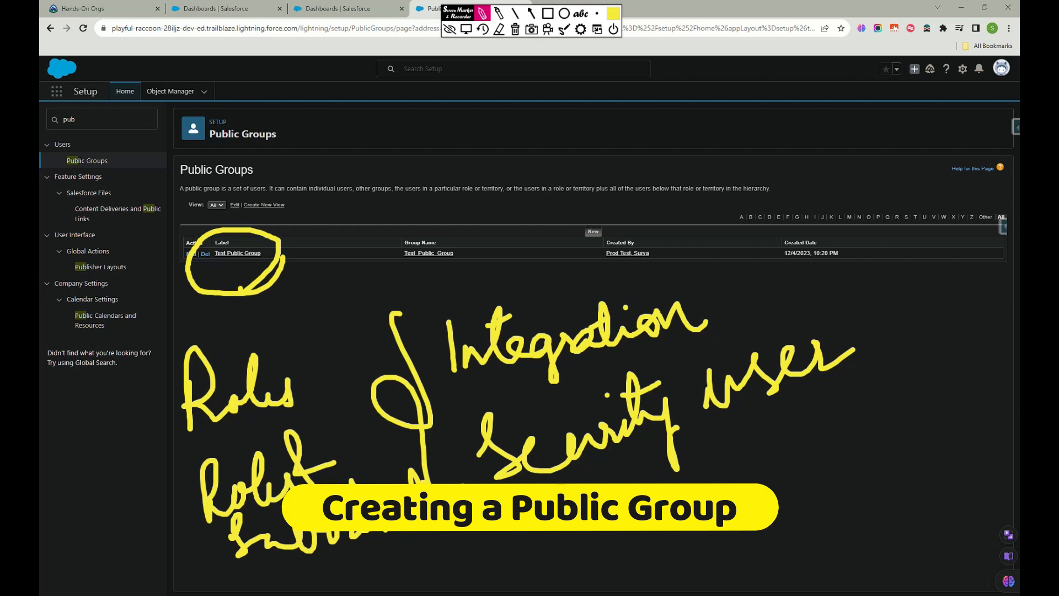
{"action": "mouse_move", "coordinate": [738, 477]}
{"action": "left_mouse_down"}
{"action": "mouse_move", "coordinate": [769, 458]}
{"action": "mouse_move", "coordinate": [775, 491]}
{"action": "mouse_move", "coordinate": [836, 499]}
{"action": "mouse_move", "coordinate": [868, 486]}
{"action": "mouse_move", "coordinate": [885, 499]}
{"action": "mouse_move", "coordinate": [982, 463]}
{"action": "mouse_move", "coordinate": [1019, 474]}
{"action": "left_mouse_up"}
{"action": "left_click", "coordinate": [952, 453]}
{"action": "left_click", "coordinate": [866, 541]}
{"action": "mouse_move", "coordinate": [869, 543]}
{"action": "left_mouse_down"}
{"action": "mouse_move", "coordinate": [847, 551]}
{"action": "mouse_move", "coordinate": [937, 546]}
{"action": "mouse_move", "coordinate": [915, 533]}
{"action": "left_mouse_up"}
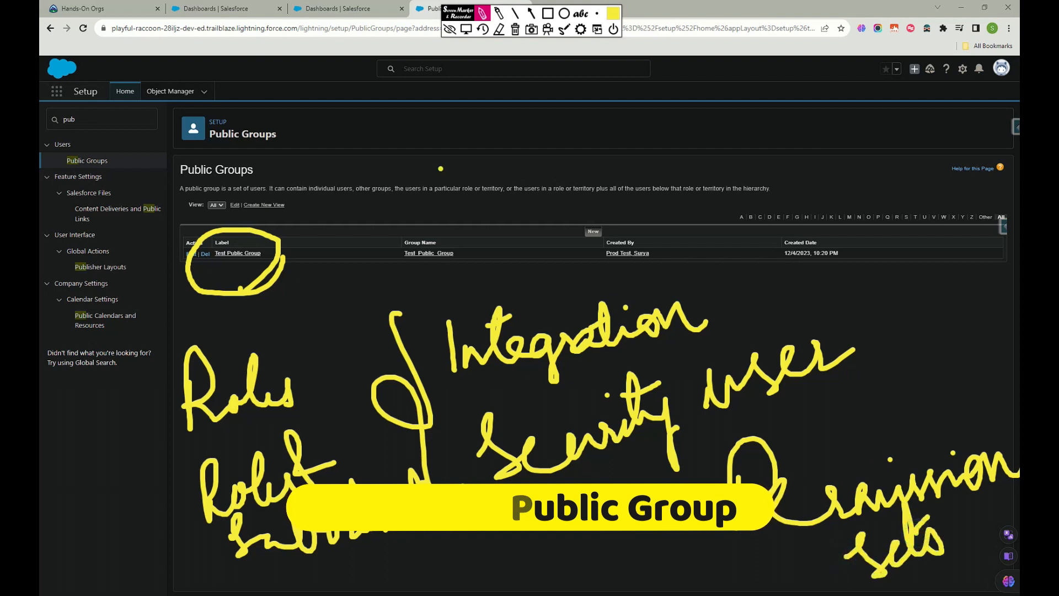
{"action": "mouse_move", "coordinate": [307, 571]}
{"action": "left_mouse_down"}
{"action": "mouse_move", "coordinate": [692, 431]}
{"action": "mouse_move", "coordinate": [852, 298]}
{"action": "mouse_move", "coordinate": [278, 270]}
{"action": "mouse_move", "coordinate": [135, 425]}
{"action": "mouse_move", "coordinate": [353, 568]}
{"action": "mouse_move", "coordinate": [412, 550]}
{"action": "left_mouse_up"}
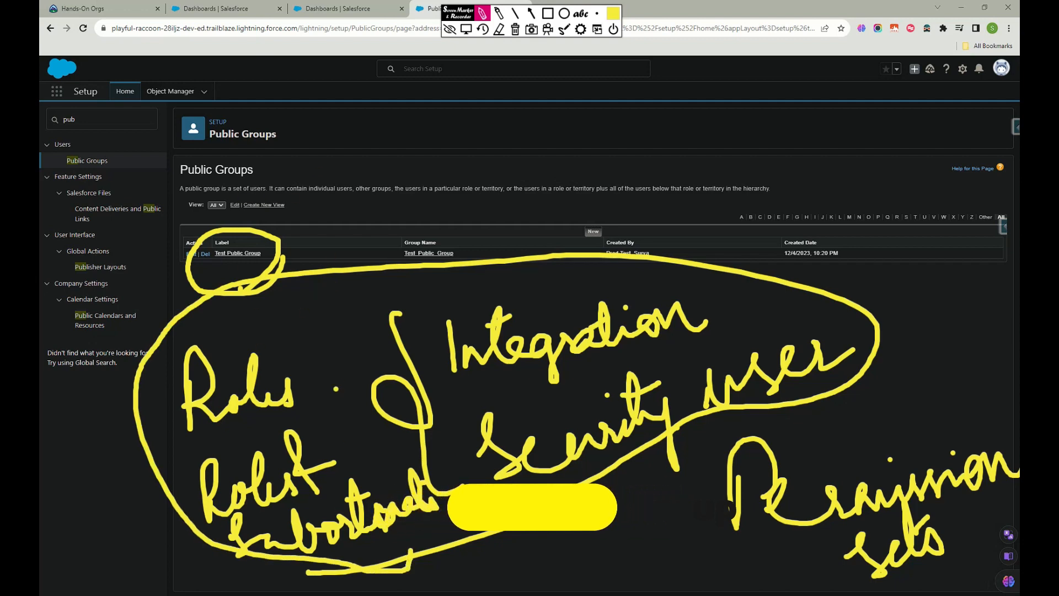
{"action": "mouse_move", "coordinate": [907, 403]}
{"action": "left_mouse_down"}
{"action": "mouse_move", "coordinate": [698, 499]}
{"action": "mouse_move", "coordinate": [755, 593]}
{"action": "mouse_move", "coordinate": [1001, 400]}
{"action": "mouse_move", "coordinate": [850, 417]}
{"action": "left_mouse_up"}
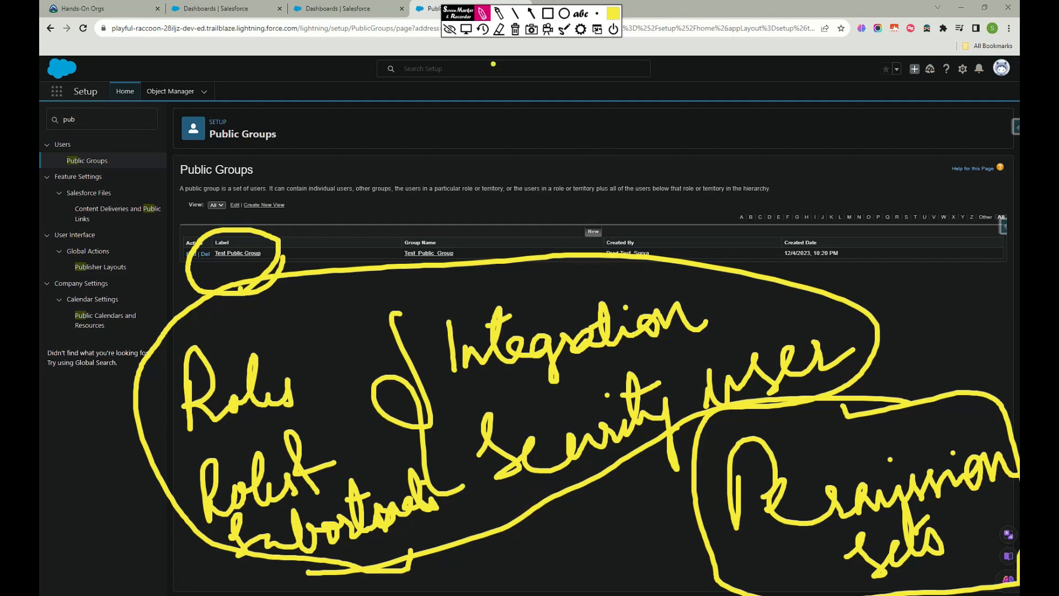
{"action": "left_click", "coordinate": [516, 30]}
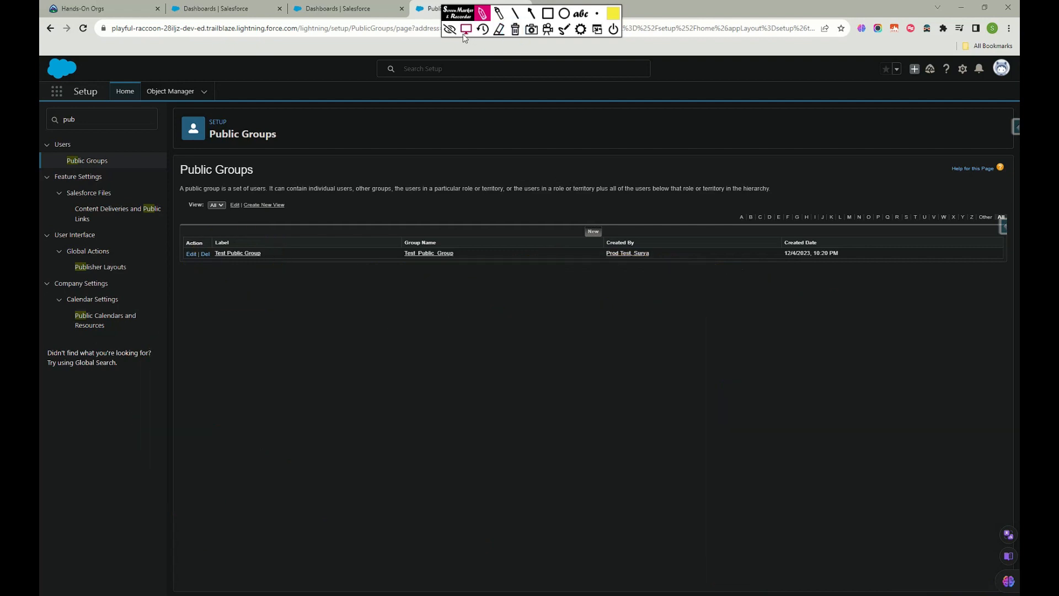
Step: In the reloaded Dashboards tab, open sharing for the Salesforce Adoption Dashboards folder and list the groups available under Public Groups
{"action": "left_click", "coordinate": [345, 8]}
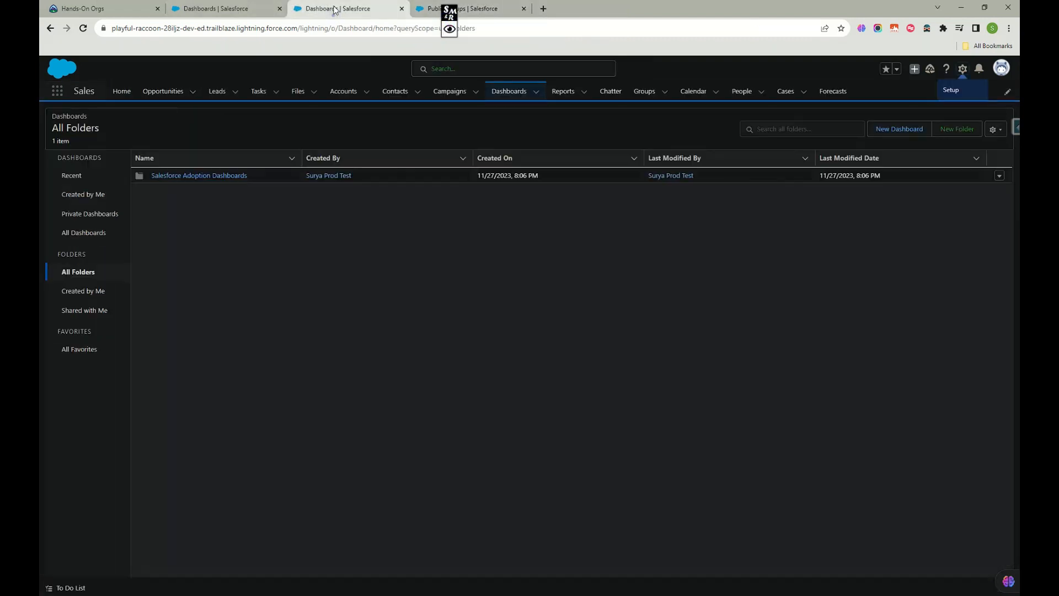
{"action": "left_click", "coordinate": [82, 27]}
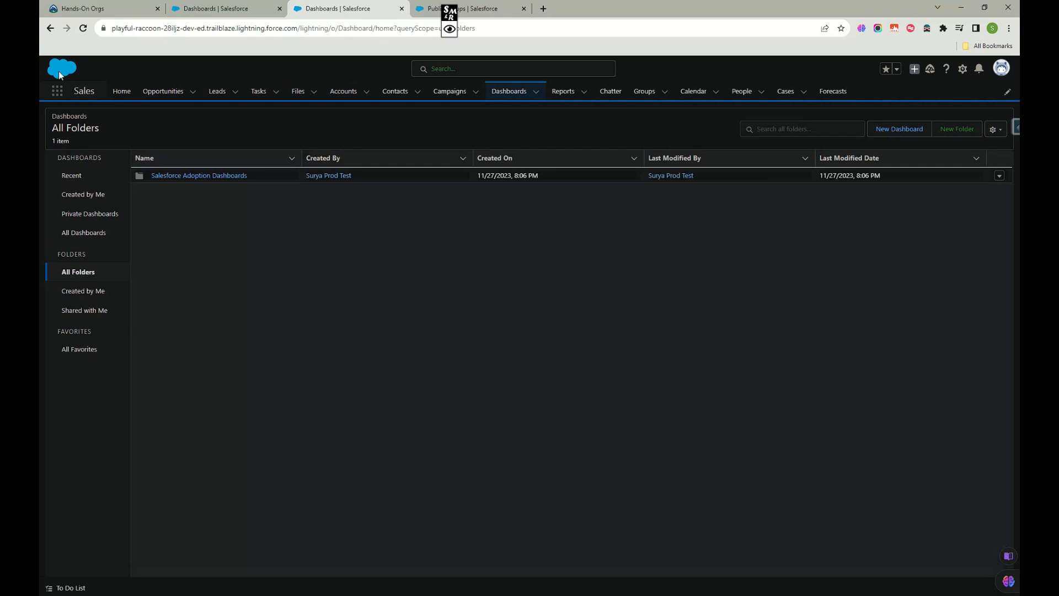
{"action": "left_click", "coordinate": [999, 175]}
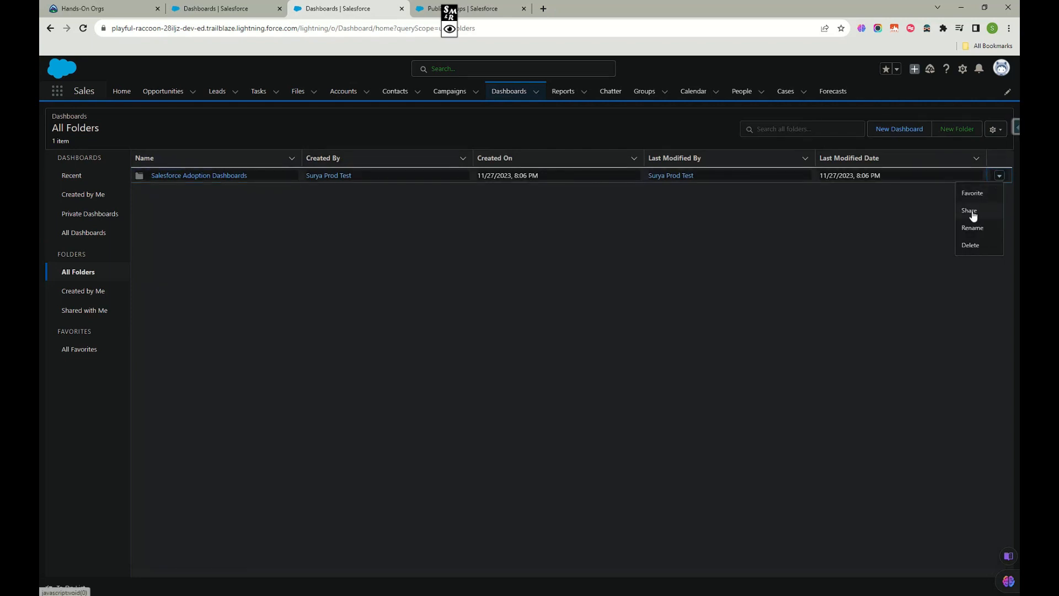
{"action": "left_click", "coordinate": [973, 214]}
{"action": "left_click", "coordinate": [508, 255]}
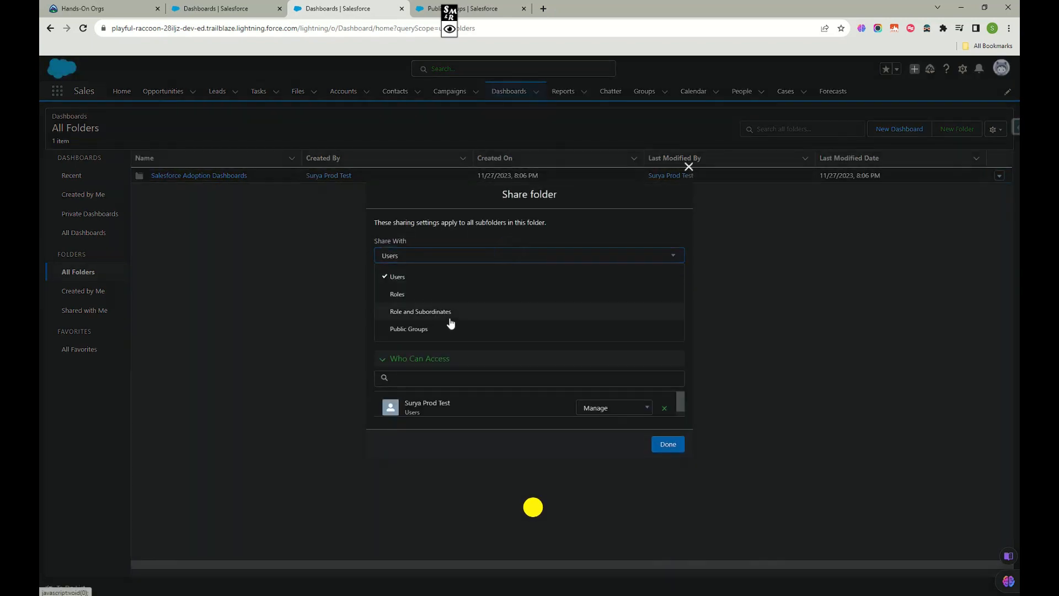
{"action": "left_click", "coordinate": [422, 330]}
{"action": "left_click", "coordinate": [454, 288]}
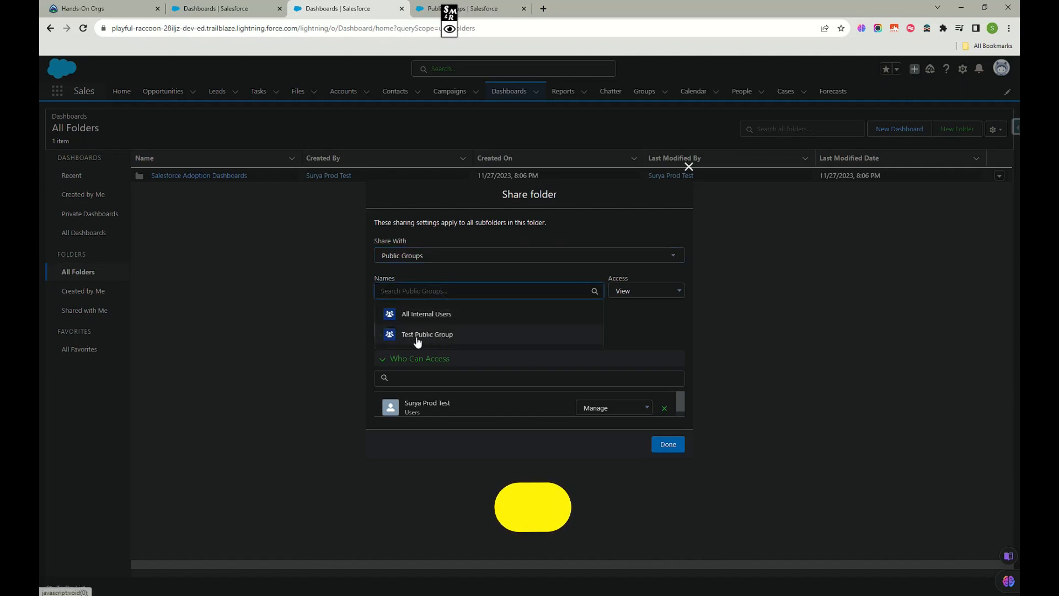
Step: Mark Test Public Group with a circle and arrow, and handwrite "Integration", "Security" and "Folder" with a check mark around the sharing dialog
{"action": "mouse_move", "coordinate": [450, 17]}
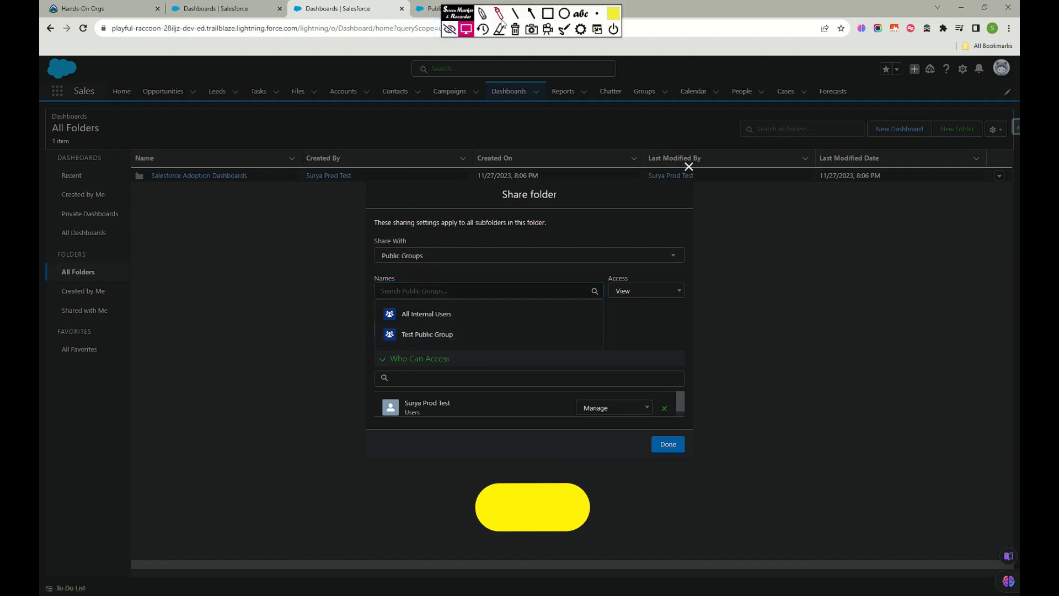
{"action": "left_click", "coordinate": [483, 13]}
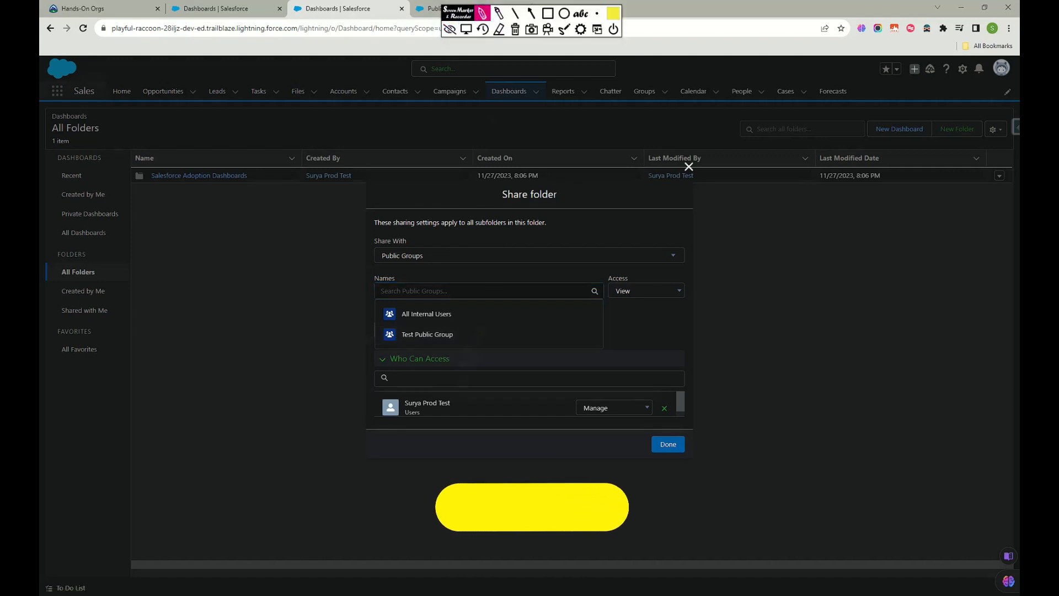
{"action": "mouse_move", "coordinate": [486, 331]}
{"action": "left_mouse_down"}
{"action": "mouse_move", "coordinate": [419, 329]}
{"action": "mouse_move", "coordinate": [366, 347]}
{"action": "mouse_move", "coordinate": [488, 339]}
{"action": "mouse_move", "coordinate": [485, 330]}
{"action": "mouse_move", "coordinate": [672, 334]}
{"action": "left_mouse_up"}
{"action": "mouse_move", "coordinate": [537, 322]}
{"action": "left_mouse_down"}
{"action": "mouse_move", "coordinate": [531, 327]}
{"action": "mouse_move", "coordinate": [554, 353]}
{"action": "left_mouse_up"}
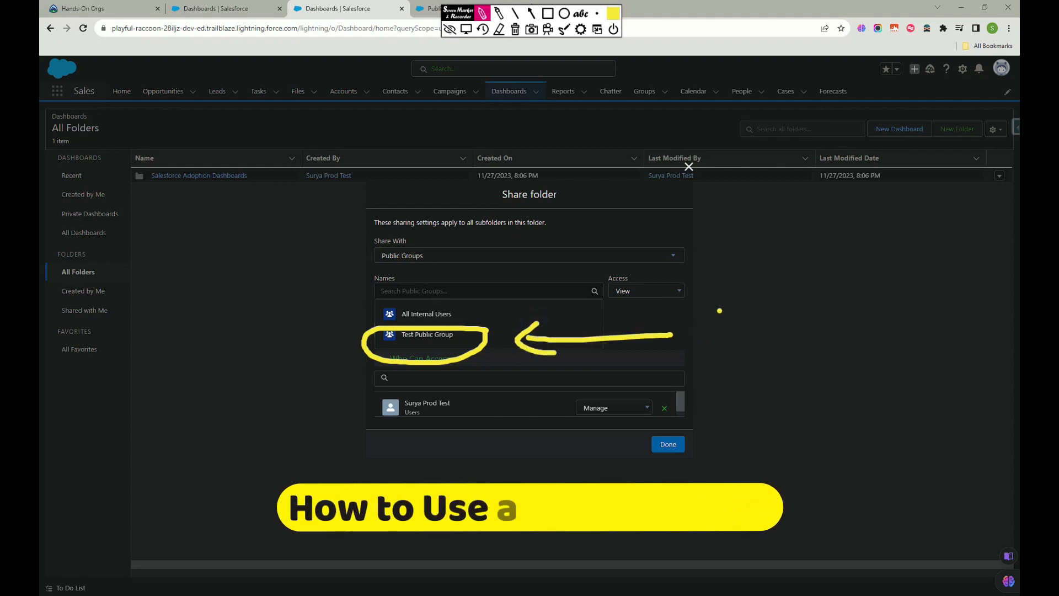
{"action": "mouse_move", "coordinate": [733, 288]}
{"action": "left_mouse_down"}
{"action": "mouse_move", "coordinate": [729, 306]}
{"action": "mouse_move", "coordinate": [792, 253]}
{"action": "mouse_move", "coordinate": [839, 278]}
{"action": "mouse_move", "coordinate": [852, 319]}
{"action": "left_mouse_up"}
{"action": "left_click_drag", "start_coordinate": [772, 273], "coordinate": [974, 238]}
{"action": "left_click_drag", "start_coordinate": [856, 243], "coordinate": [886, 226]}
{"action": "left_click", "coordinate": [715, 260]}
{"action": "left_click_drag", "start_coordinate": [763, 413], "coordinate": [833, 375]}
{"action": "left_click_drag", "start_coordinate": [919, 285], "coordinate": [952, 357]}
{"action": "left_click", "coordinate": [878, 330]}
{"action": "mouse_move", "coordinate": [711, 531]}
{"action": "left_mouse_down"}
{"action": "mouse_move", "coordinate": [713, 548]}
{"action": "mouse_move", "coordinate": [702, 547]}
{"action": "left_mouse_up"}
{"action": "mouse_move", "coordinate": [733, 538]}
{"action": "left_mouse_down"}
{"action": "mouse_move", "coordinate": [815, 500]}
{"action": "mouse_move", "coordinate": [855, 496]}
{"action": "left_mouse_up"}
{"action": "mouse_move", "coordinate": [642, 530]}
{"action": "left_mouse_down"}
{"action": "mouse_move", "coordinate": [609, 557]}
{"action": "mouse_move", "coordinate": [627, 561]}
{"action": "left_mouse_up"}
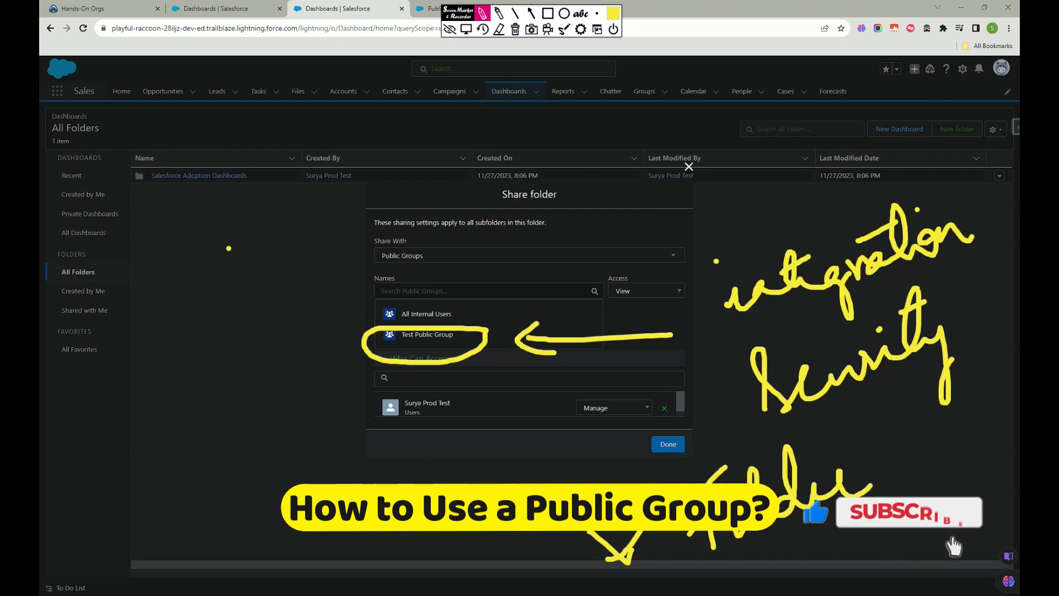
Step: Circle the dashboard folder's name, handwrite notes on profiles, users, roles, roles and subordinates, and public groups, and clear all annotations
{"action": "mouse_move", "coordinate": [207, 203]}
{"action": "left_mouse_down"}
{"action": "mouse_move", "coordinate": [237, 130]}
{"action": "mouse_move", "coordinate": [171, 194]}
{"action": "left_mouse_up"}
{"action": "mouse_move", "coordinate": [41, 164]}
{"action": "left_mouse_down"}
{"action": "mouse_move", "coordinate": [55, 223]}
{"action": "mouse_move", "coordinate": [51, 278]}
{"action": "left_mouse_up"}
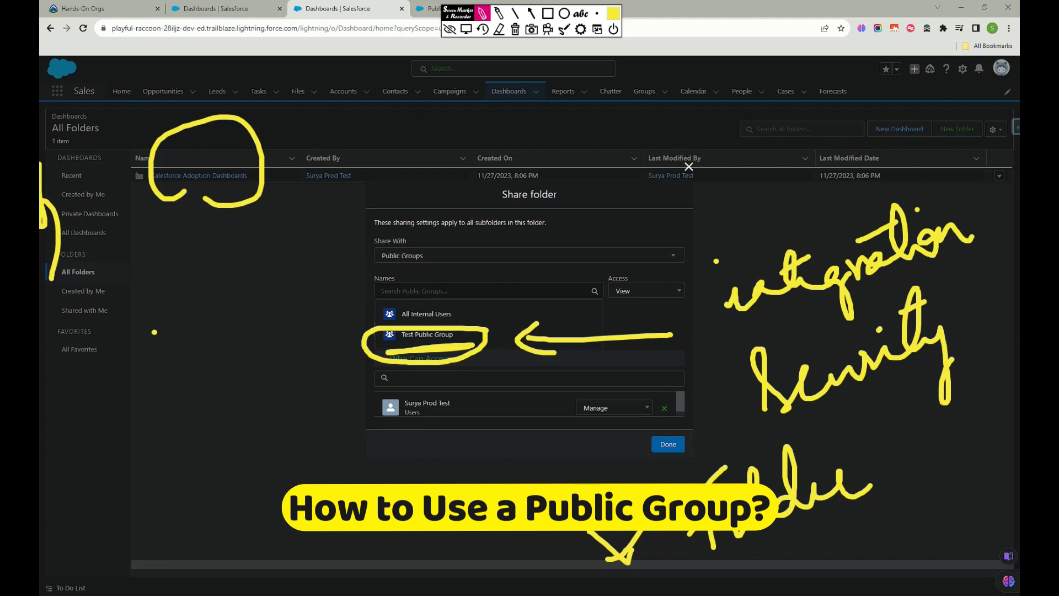
{"action": "mouse_move", "coordinate": [151, 384]}
{"action": "left_mouse_down"}
{"action": "mouse_move", "coordinate": [256, 411]}
{"action": "mouse_move", "coordinate": [303, 322]}
{"action": "left_mouse_up"}
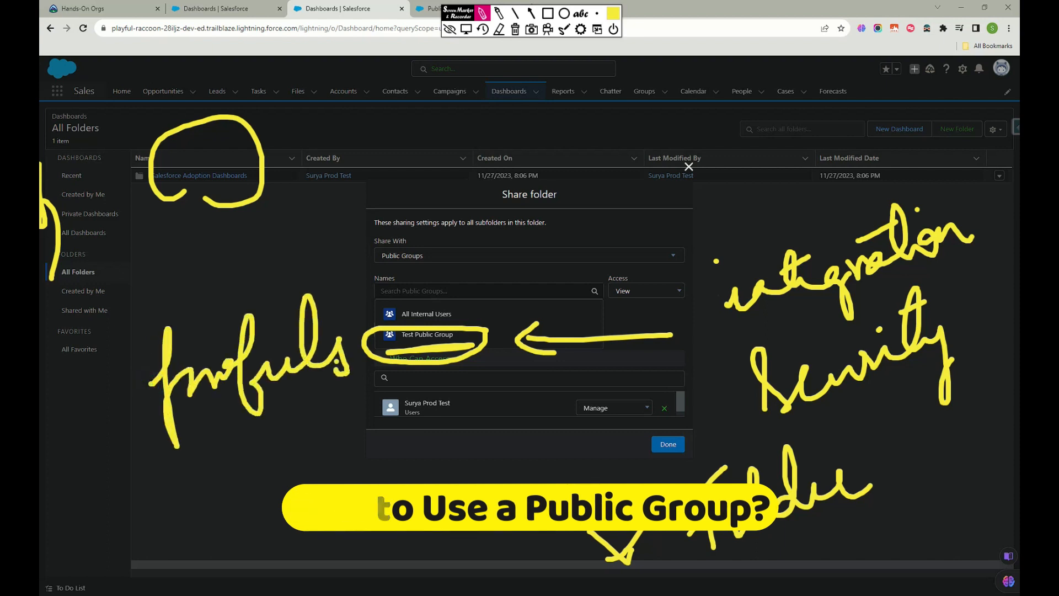
{"action": "left_click", "coordinate": [295, 335]}
{"action": "mouse_move", "coordinate": [269, 521]}
{"action": "left_mouse_down"}
{"action": "mouse_move", "coordinate": [290, 472]}
{"action": "mouse_move", "coordinate": [411, 471]}
{"action": "left_mouse_up"}
{"action": "mouse_move", "coordinate": [325, 530]}
{"action": "left_mouse_down"}
{"action": "mouse_move", "coordinate": [327, 550]}
{"action": "mouse_move", "coordinate": [481, 544]}
{"action": "mouse_move", "coordinate": [475, 466]}
{"action": "left_mouse_up"}
{"action": "mouse_move", "coordinate": [519, 438]}
{"action": "left_mouse_down"}
{"action": "mouse_move", "coordinate": [530, 483]}
{"action": "mouse_move", "coordinate": [585, 452]}
{"action": "mouse_move", "coordinate": [614, 472]}
{"action": "mouse_move", "coordinate": [613, 435]}
{"action": "left_mouse_up"}
{"action": "mouse_move", "coordinate": [643, 389]}
{"action": "left_mouse_down"}
{"action": "mouse_move", "coordinate": [626, 459]}
{"action": "mouse_move", "coordinate": [689, 403]}
{"action": "left_mouse_up"}
{"action": "mouse_move", "coordinate": [406, 124]}
{"action": "left_mouse_down"}
{"action": "mouse_move", "coordinate": [413, 210]}
{"action": "mouse_move", "coordinate": [530, 164]}
{"action": "mouse_move", "coordinate": [571, 161]}
{"action": "left_mouse_up"}
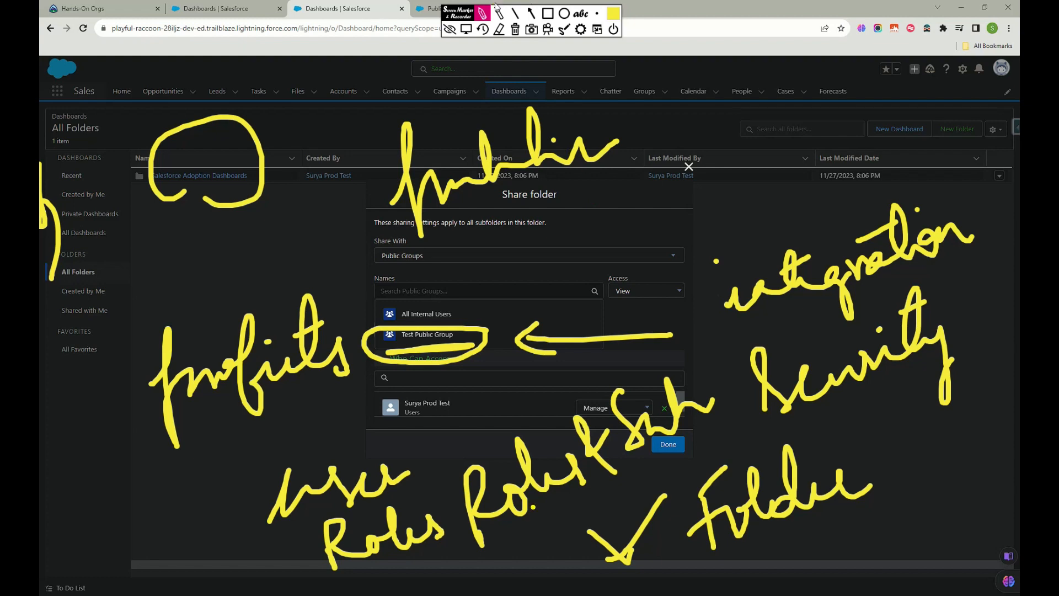
{"action": "left_click", "coordinate": [516, 30]}
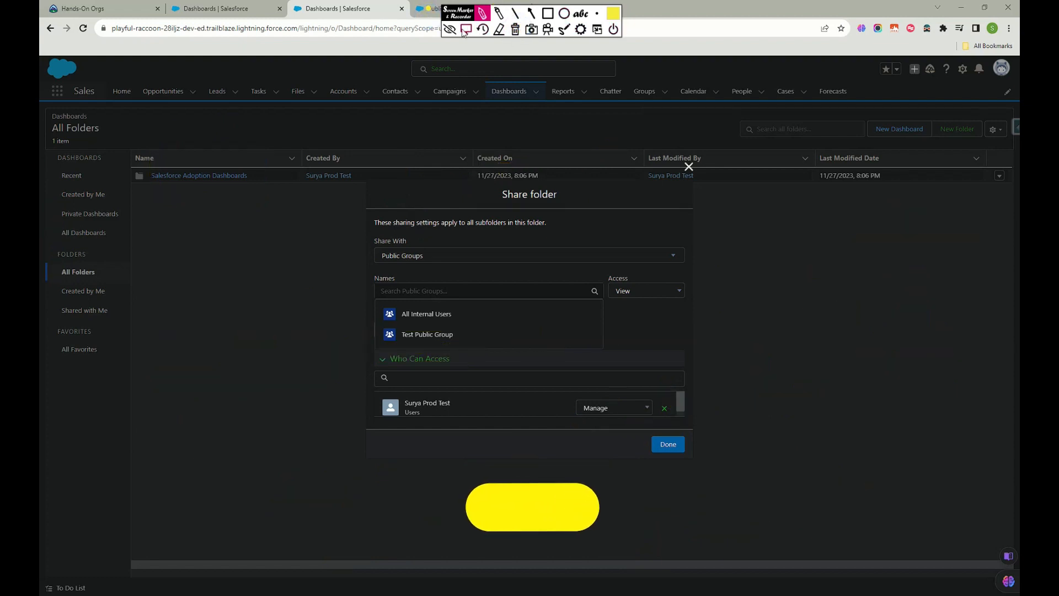
{"action": "left_click", "coordinate": [450, 29]}
Step: Switch to the Setup tab and return to the Public Groups list after opening Test Public Group for editing
{"action": "left_click", "coordinate": [430, 11]}
{"action": "left_click", "coordinate": [193, 253]}
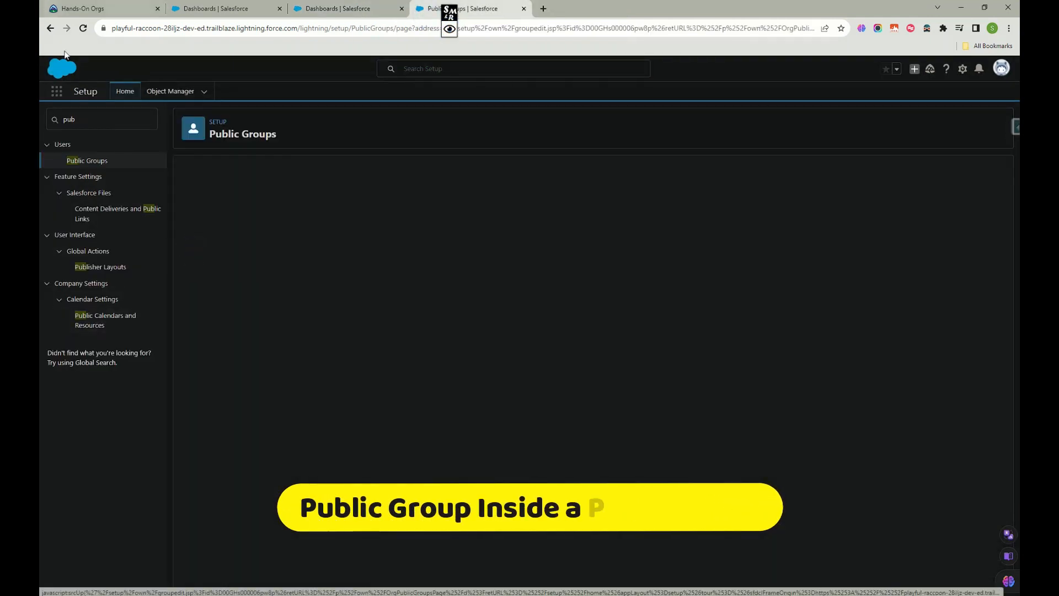
{"action": "left_click", "coordinate": [94, 161]}
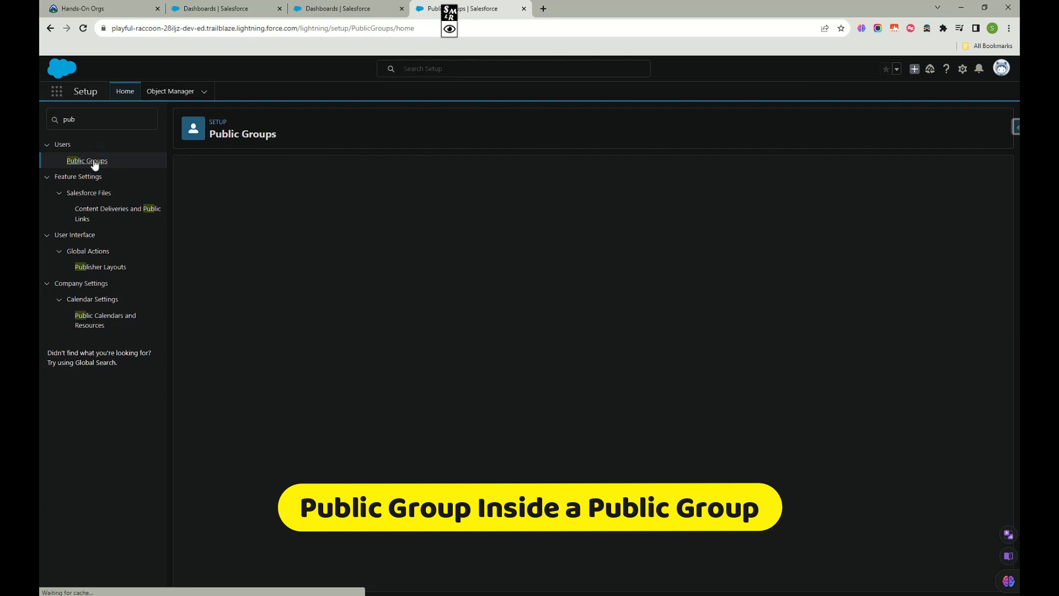
Step: Start another public group, add Test Public Group as its member, and cancel without saving
{"action": "left_click", "coordinate": [594, 231]}
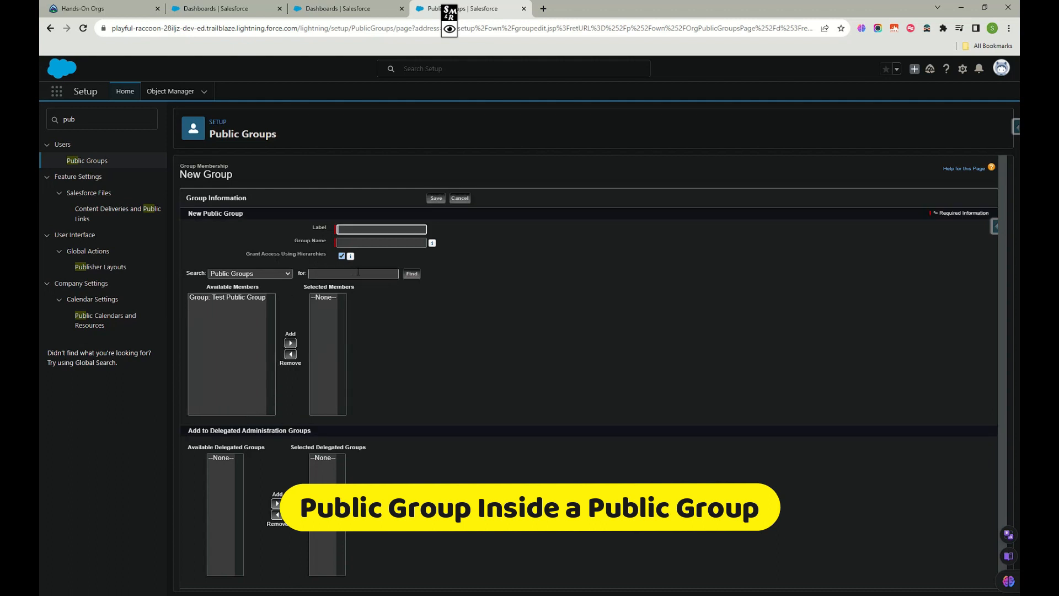
{"action": "left_click", "coordinate": [229, 298]}
{"action": "left_click", "coordinate": [290, 342]}
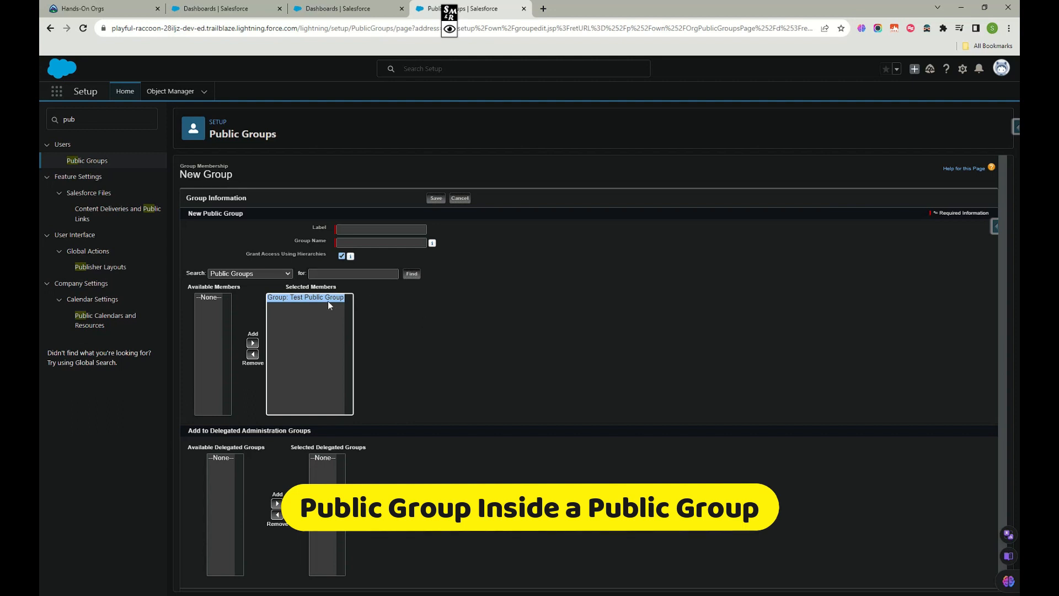
{"action": "left_click", "coordinate": [457, 199]}
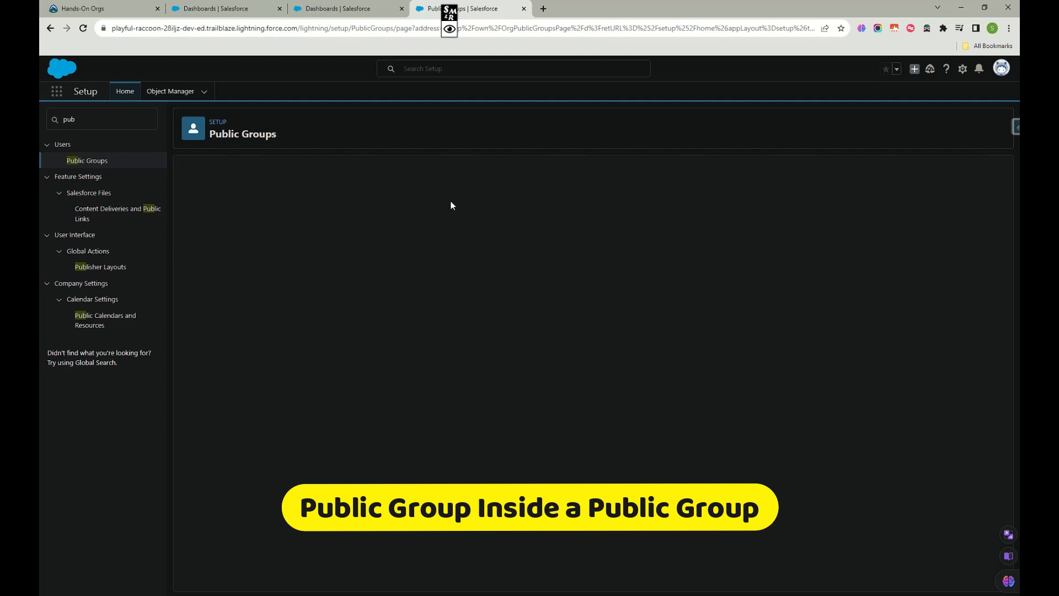